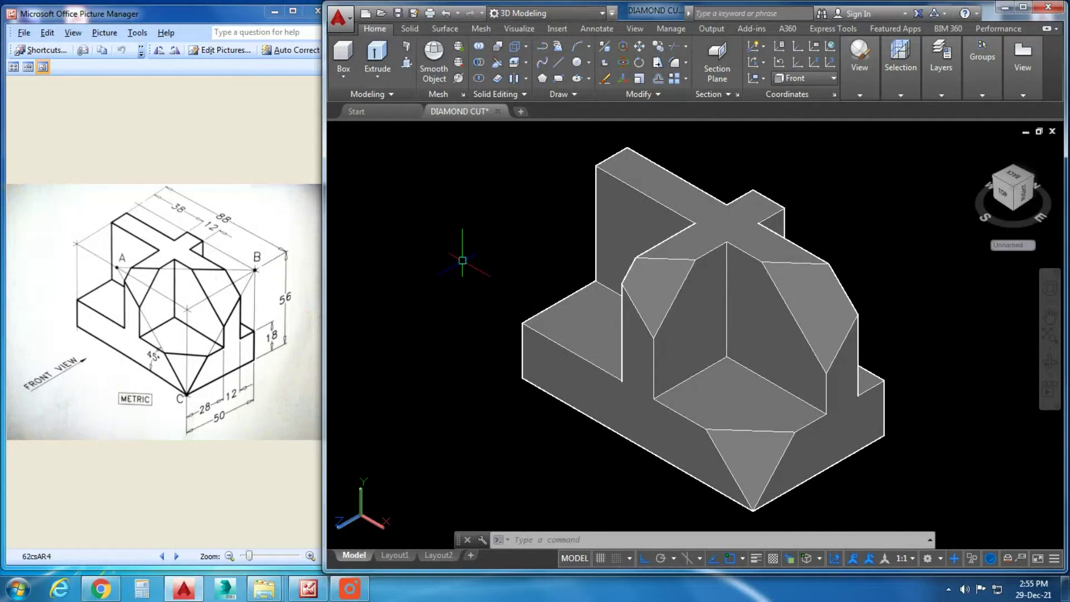
# - Orbit and zoom around the finished shaded diamond-cut block to inspect it from several angles
pyautogui.scroll(-4, 498, 287)
pyautogui.moveTo(496, 223); pyautogui.dragTo(663, 384)
pyautogui.scroll(5, 699, 382)
pyautogui.scroll(-5, 700, 383)
pyautogui.scroll(1, 725, 357)
pyautogui.moveTo(747, 346)
pyautogui.keyDown('shift'); pyautogui.mouseDown(button='middle')
pyautogui.moveTo(724, 354)
pyautogui.moveTo(485, 310)
pyautogui.mouseUp(button='middle'); pyautogui.keyUp('shift')
pyautogui.keyDown('shift'); pyautogui.moveTo(700, 361); pyautogui.dragTo(468, 370, button='middle'); pyautogui.keyUp('shift')
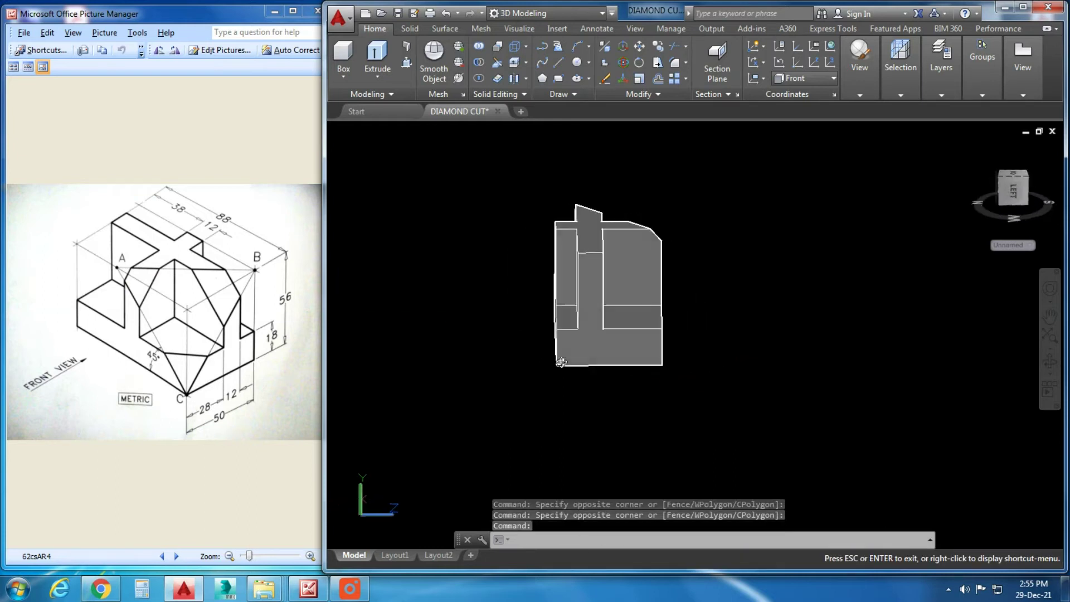
pyautogui.moveTo(754, 370)
pyautogui.keyDown('shift'); pyautogui.mouseDown(button='middle')
pyautogui.moveTo(669, 401)
pyautogui.moveTo(597, 407)
pyautogui.moveTo(580, 425)
pyautogui.moveTo(513, 401)
pyautogui.moveTo(479, 371)
pyautogui.moveTo(595, 387)
pyautogui.moveTo(625, 428)
pyautogui.mouseUp(button='middle'); pyautogui.keyUp('shift')
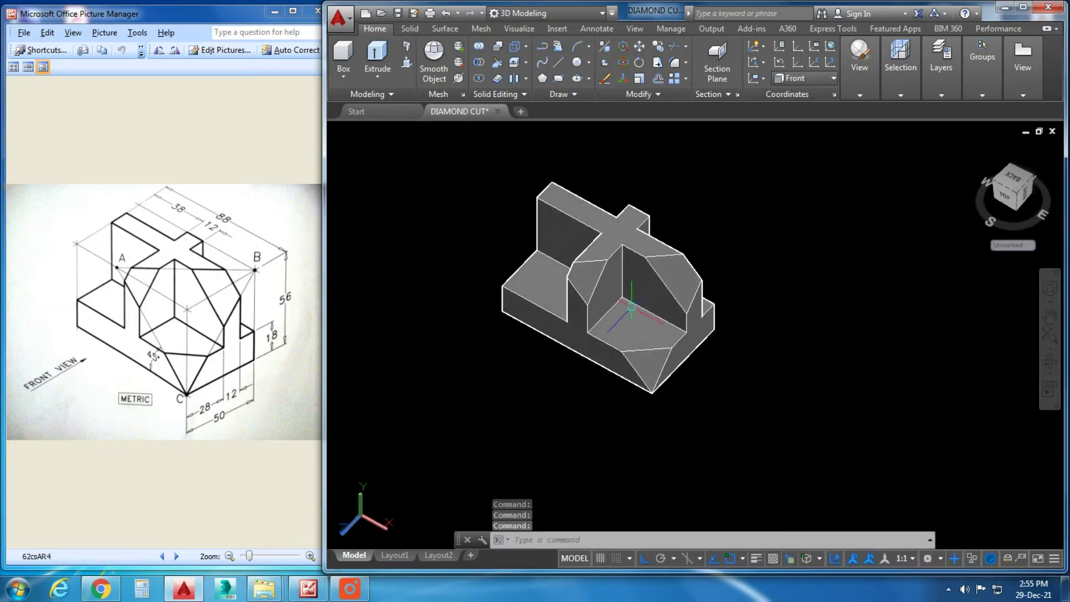
pyautogui.scroll(-2, 618, 356)
pyautogui.moveTo(619, 357)
pyautogui.keyDown('shift'); pyautogui.mouseDown(button='middle')
pyautogui.moveTo(612, 290)
pyautogui.moveTo(497, 317)
pyautogui.moveTo(483, 263)
pyautogui.moveTo(509, 160)
pyautogui.moveTo(709, 262)
pyautogui.moveTo(783, 343)
pyautogui.mouseUp(button='middle'); pyautogui.keyUp('shift')
pyautogui.scroll(3, 612, 281)
pyautogui.scroll(-2, 612, 282)
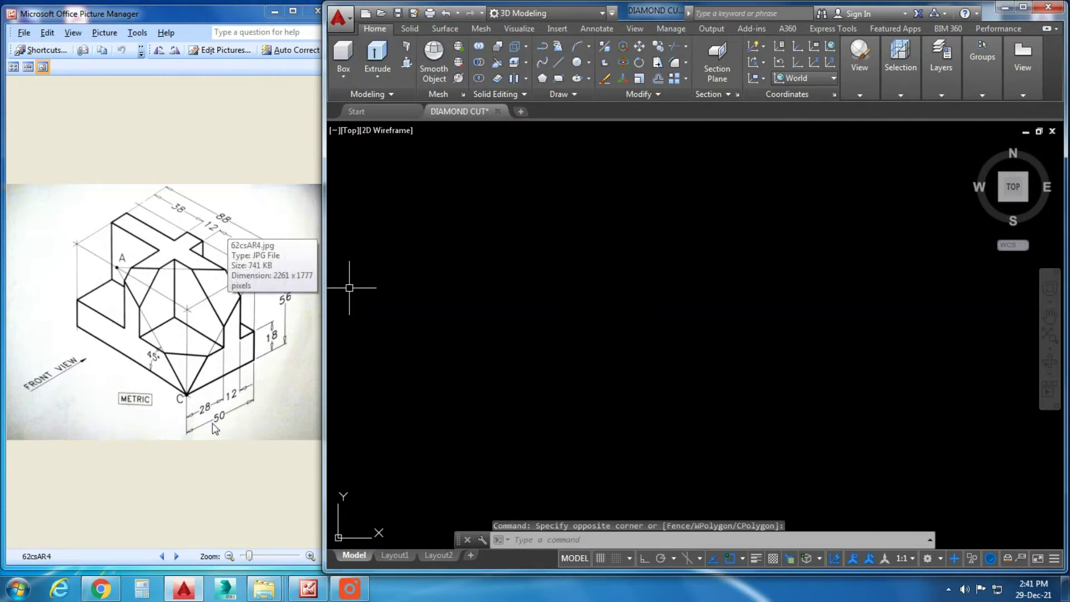
# - Draw an 88×50 rectangle using RECTANG's Dimensions option
pyautogui.click(558, 273)
pyautogui.write('RE')
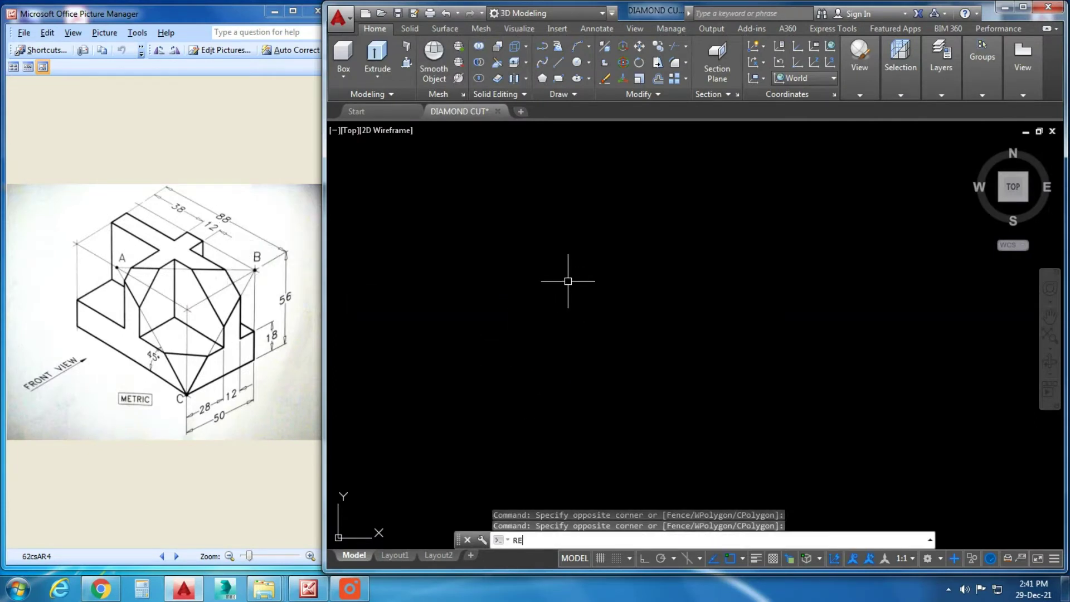
pyautogui.press('Return')
pyautogui.click(553, 402)
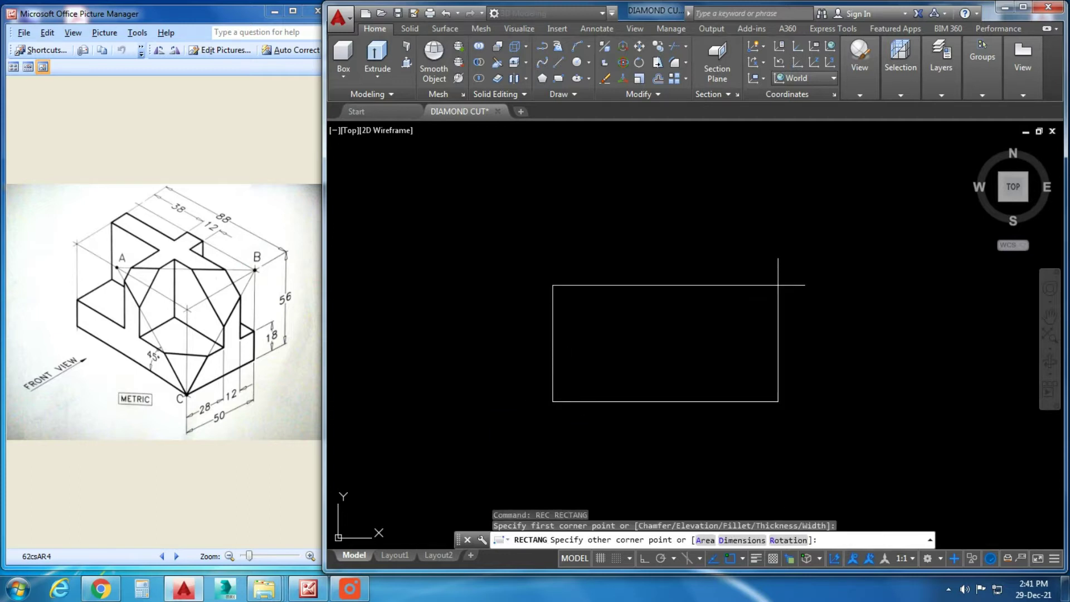
pyautogui.write('D')
pyautogui.press('Return')
pyautogui.write('88')
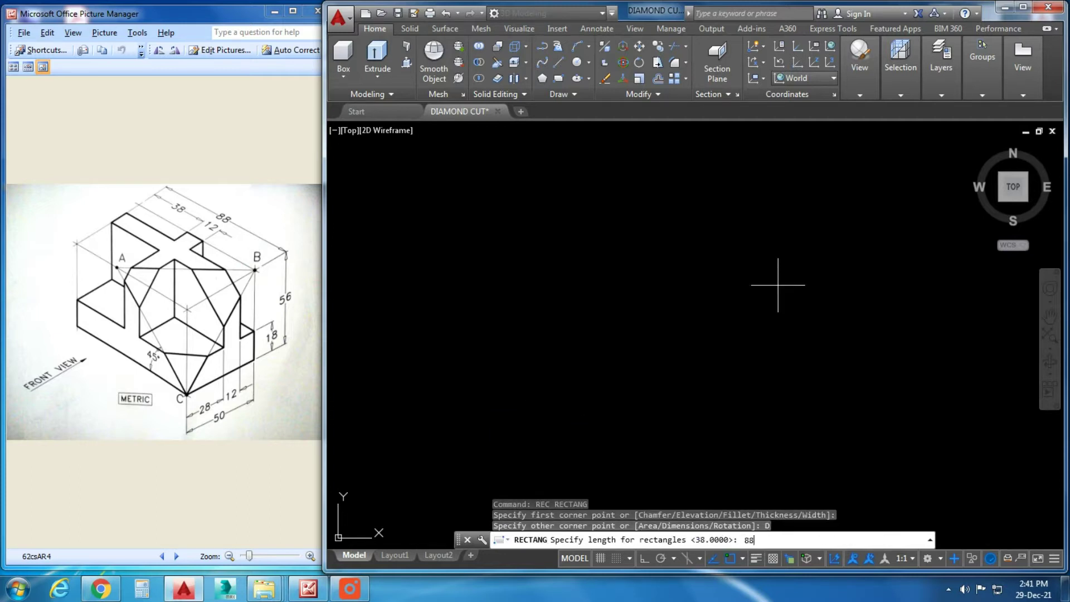
pyautogui.press('Return')
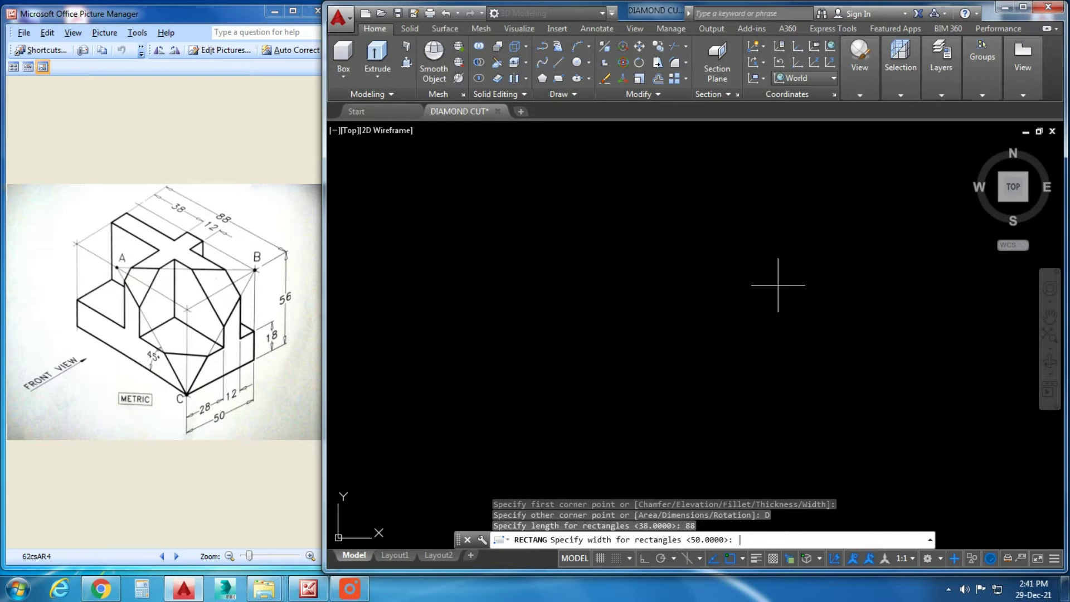
pyautogui.write('50')
pyautogui.press('Return')
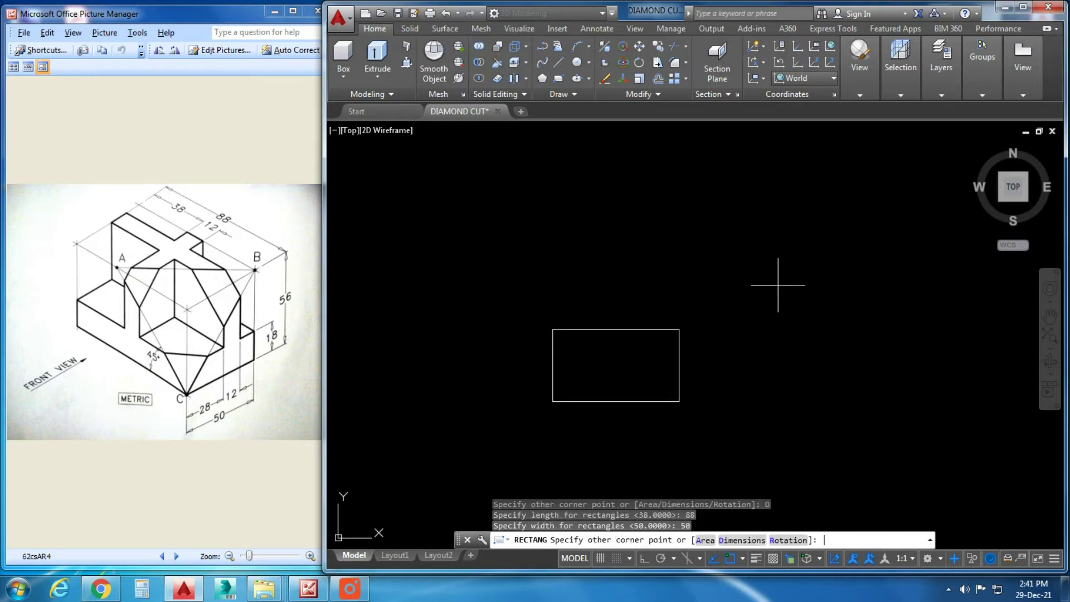
pyautogui.click(805, 223)
pyautogui.press('Escape')
pyautogui.press('Escape')
pyautogui.press('Escape')
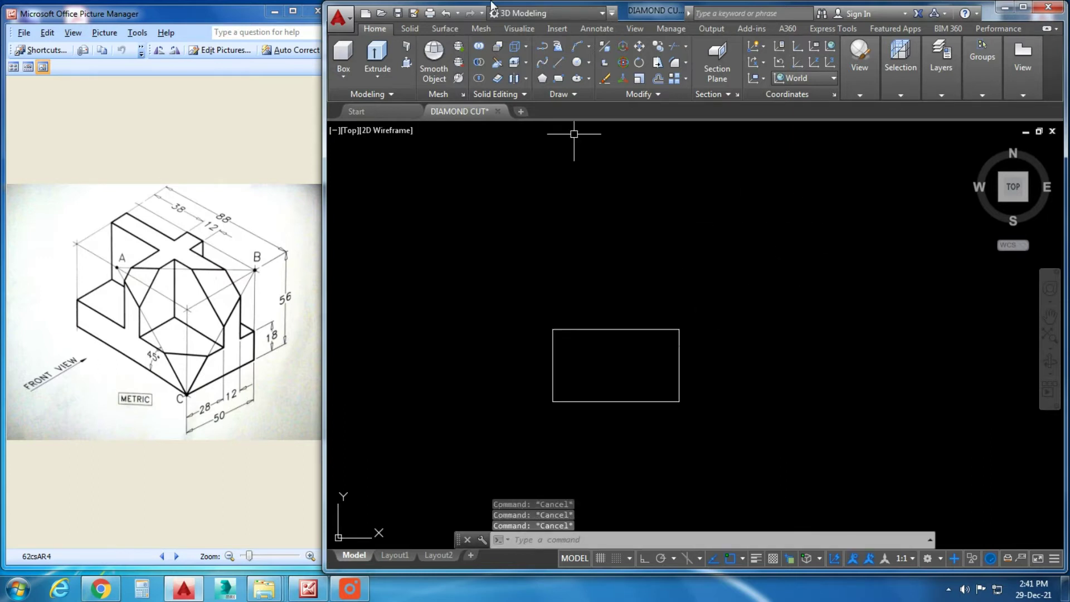
# - Draw a 38×28 rectangle from the outline's lower-left corner
pyautogui.moveTo(672, 329); pyautogui.dragTo(696, 270, button='middle')
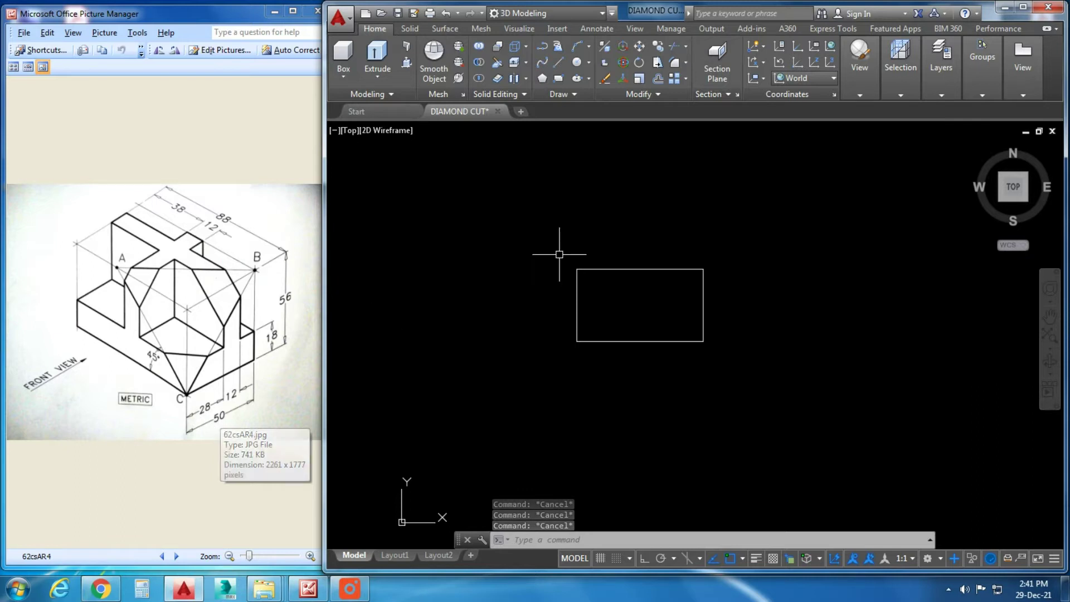
pyautogui.write('rec')
pyautogui.press('Return')
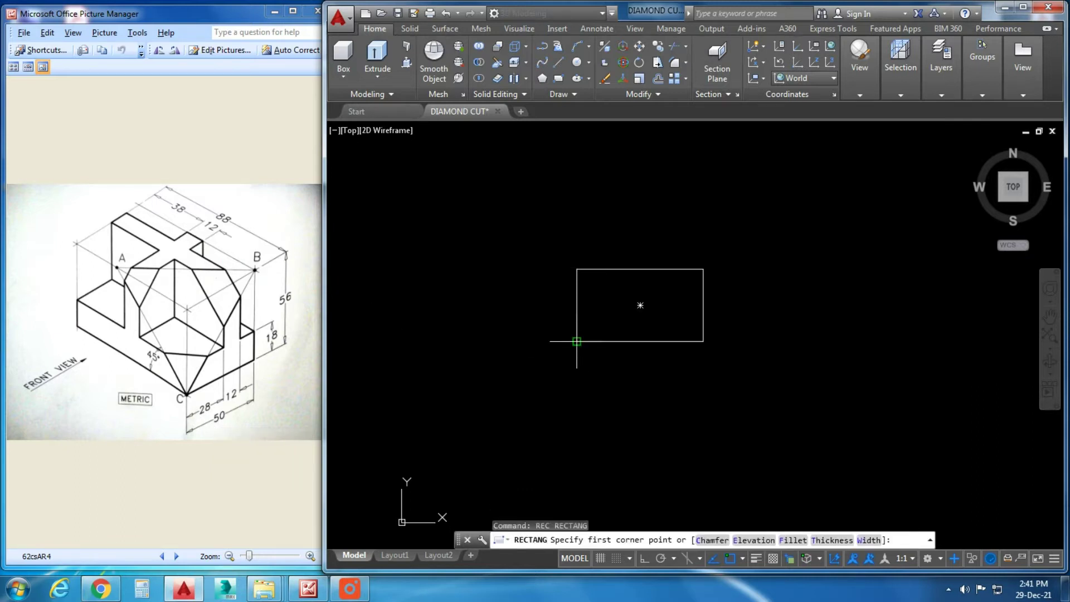
pyautogui.click(577, 341)
pyautogui.write('d')
pyautogui.press('Return')
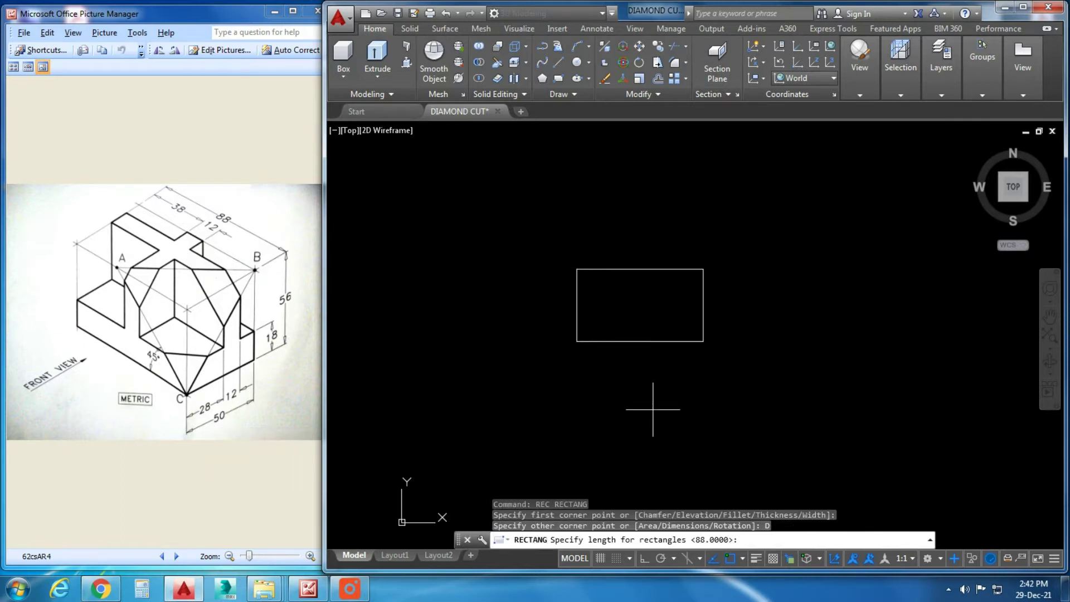
pyautogui.press('Return')
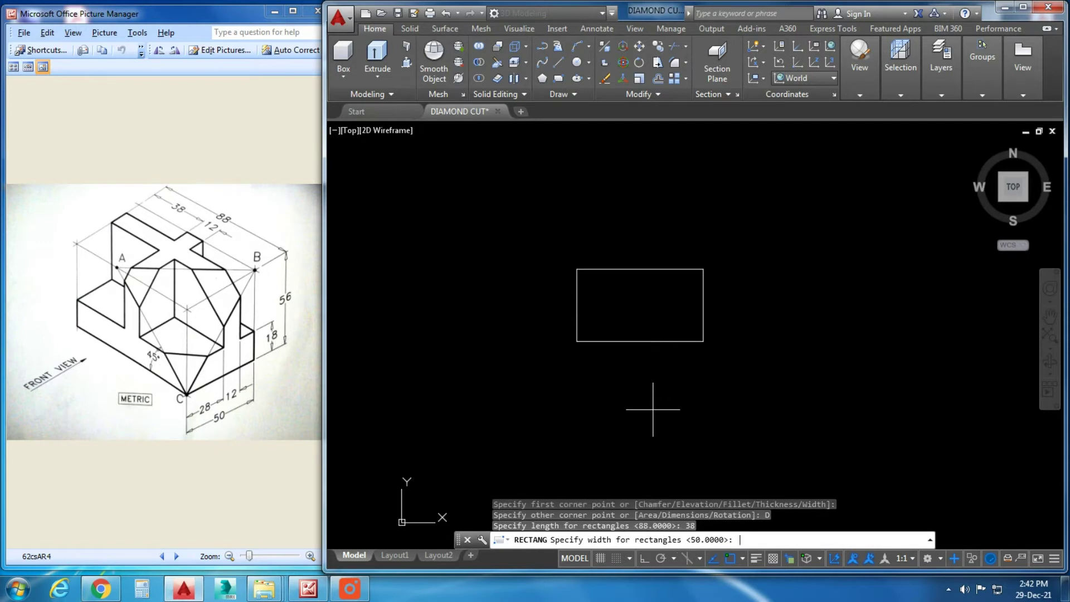
pyautogui.write('28')
pyautogui.press('Return')
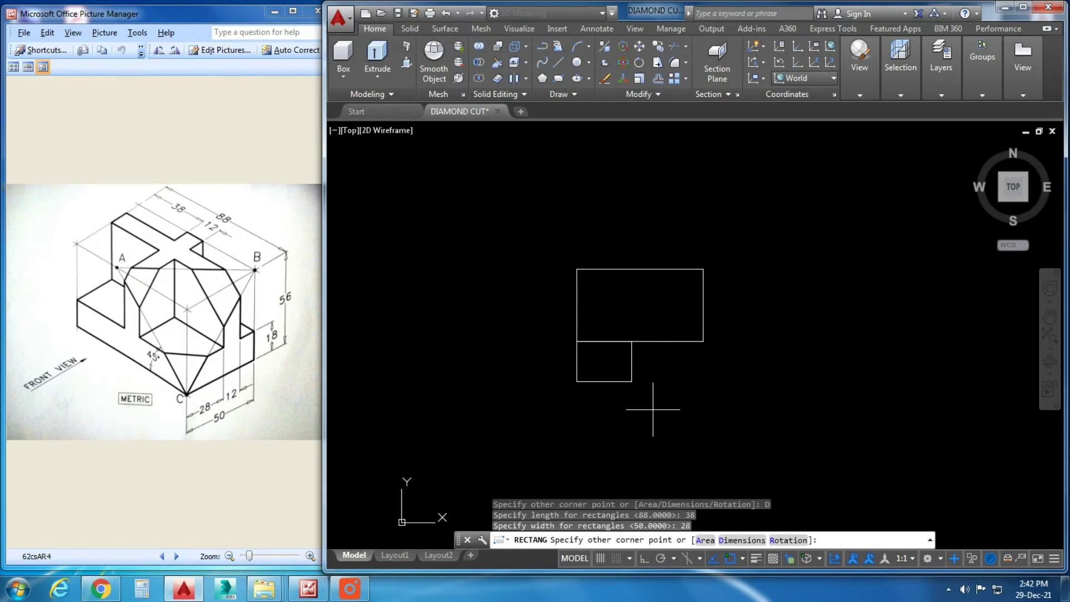
pyautogui.click(614, 208)
pyautogui.press('Escape')
# - Mirror the 38×28 rectangle about the outline's bottom midpoint into the lower-right corner
pyautogui.click(630, 294)
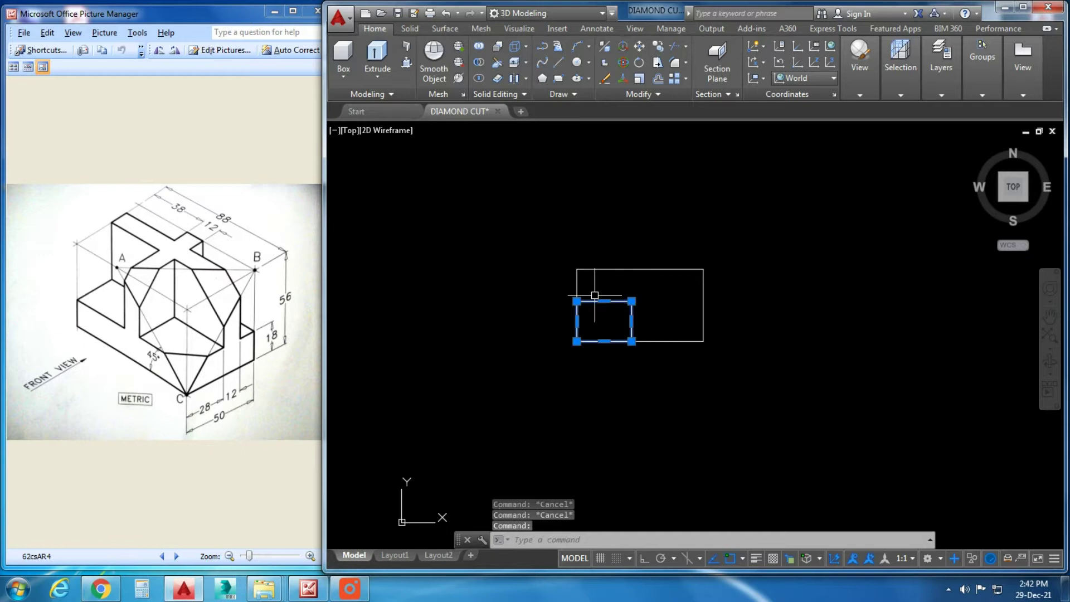
pyautogui.write('mi')
pyautogui.press('Return')
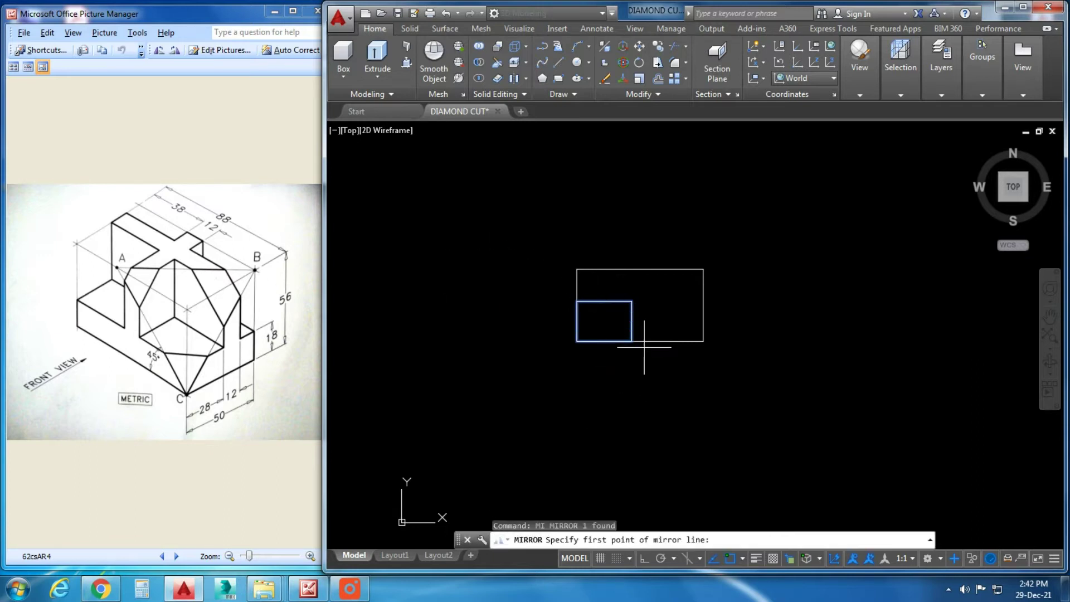
pyautogui.click(641, 342)
pyautogui.press('F8')
pyautogui.click(633, 424)
pyautogui.press('Escape')
pyautogui.press('Escape')
pyautogui.press('Escape')
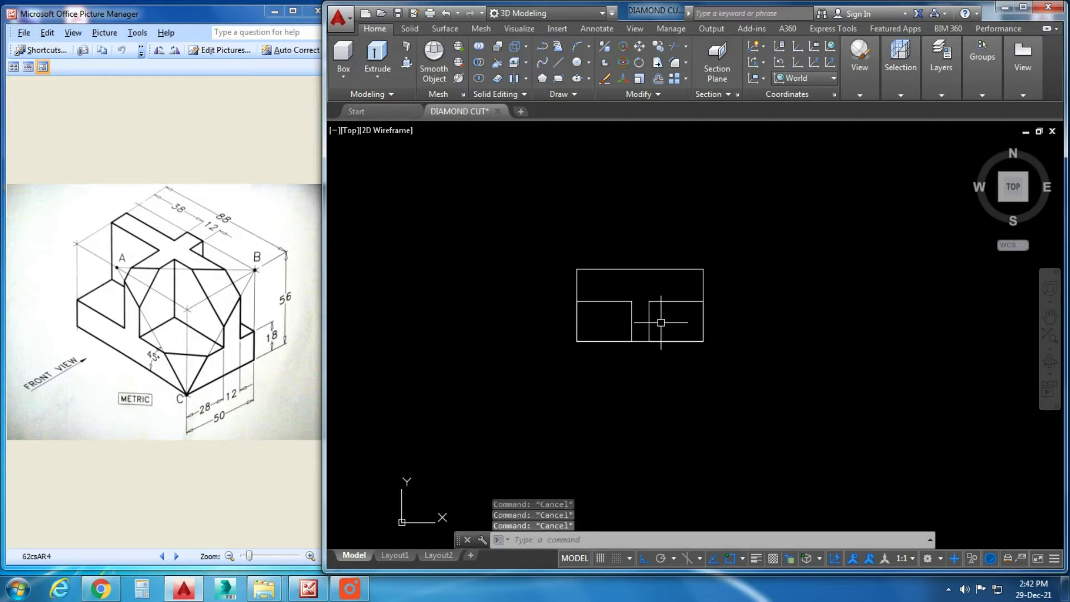
# - Copy both small rectangles up to the outline's top edge
pyautogui.scroll(4, 661, 322)
pyautogui.click(636, 267)
pyautogui.click(566, 286)
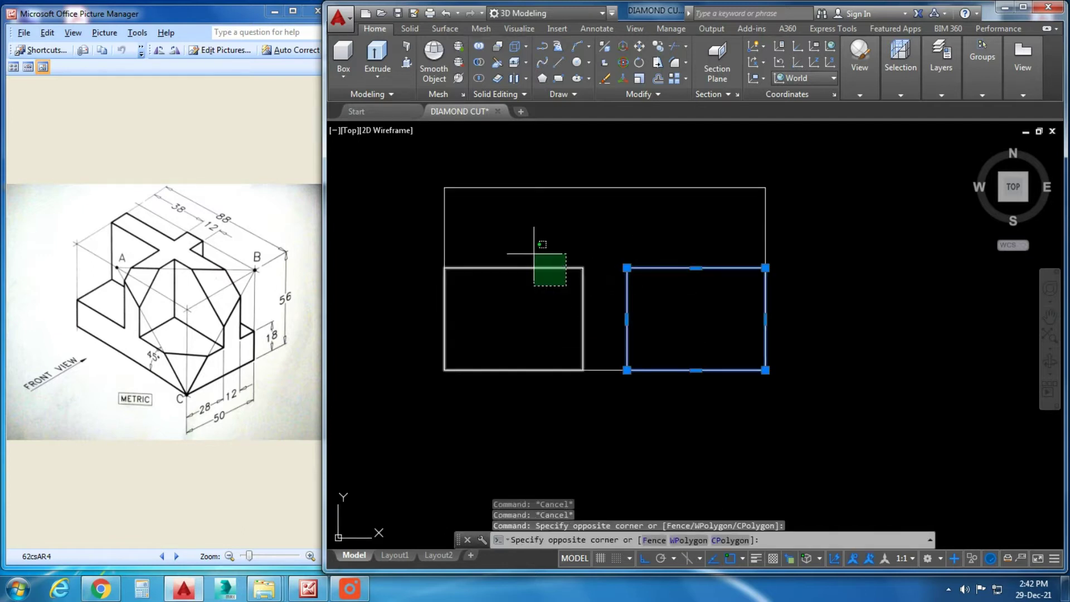
pyautogui.click(534, 254)
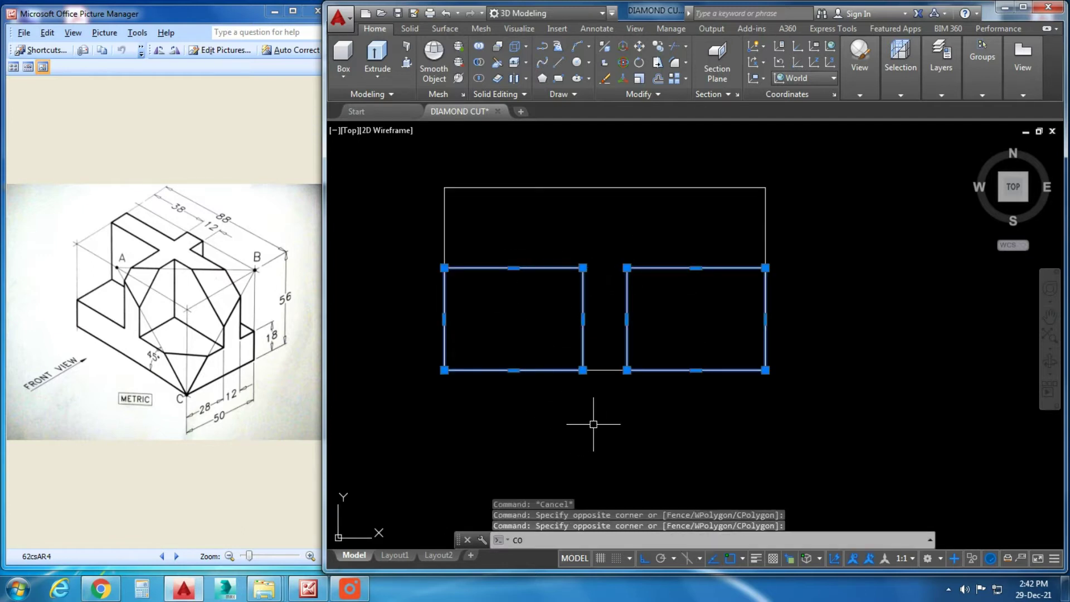
pyautogui.press('Return')
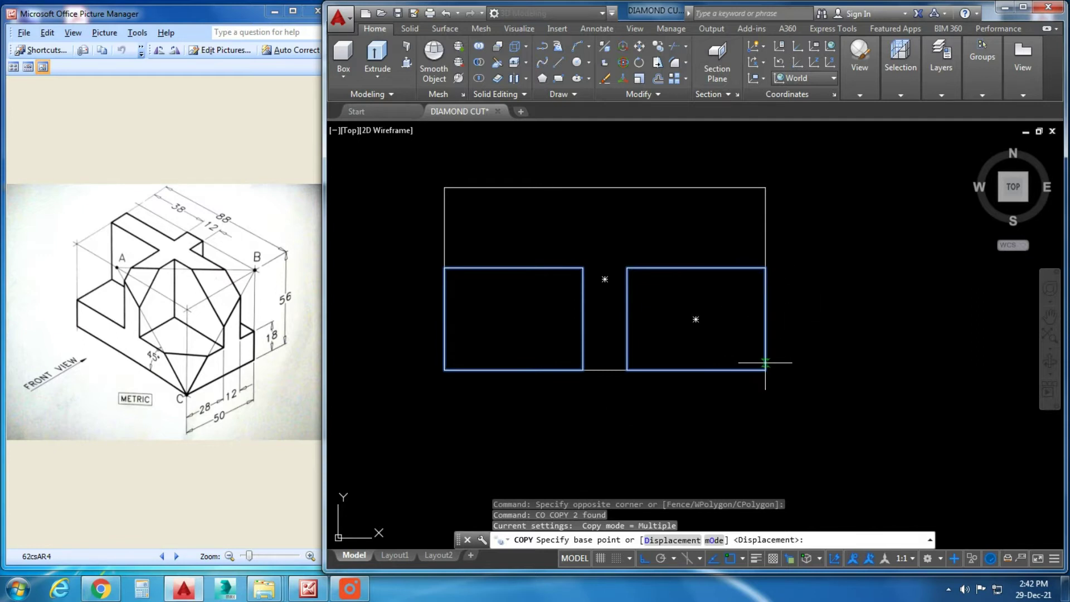
pyautogui.click(766, 371)
pyautogui.click(766, 188)
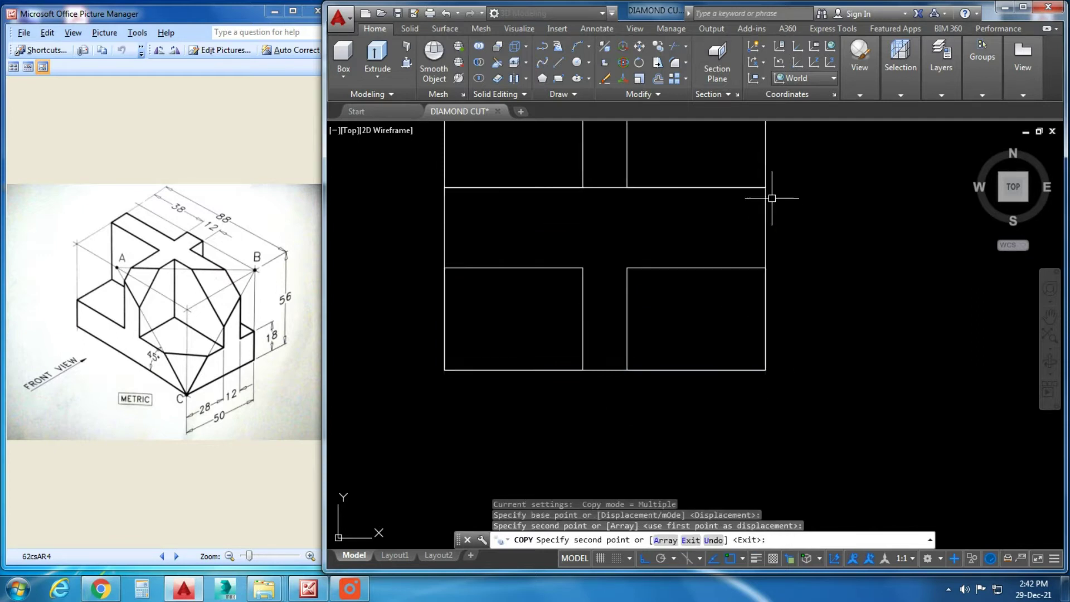
pyautogui.press('Escape')
pyautogui.moveTo(769, 196); pyautogui.dragTo(824, 292, button='middle')
# - Move the top pair of rectangles down 10 so they overlap the top edge
pyautogui.click(829, 229)
pyautogui.click(501, 173)
pyautogui.write('M')
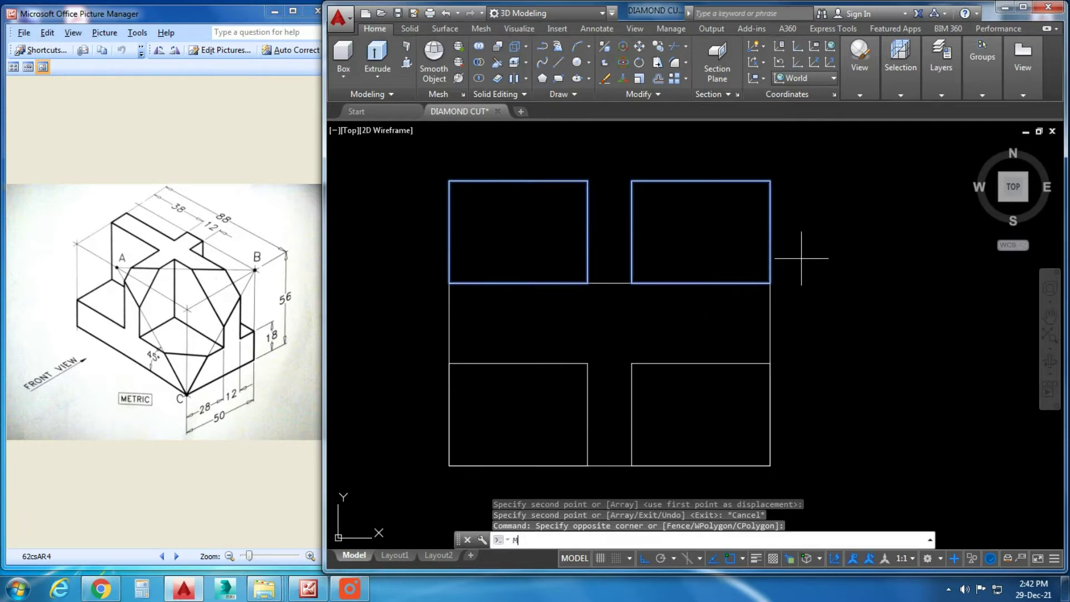
pyautogui.press('Return')
pyautogui.click(819, 206)
pyautogui.press('Return')
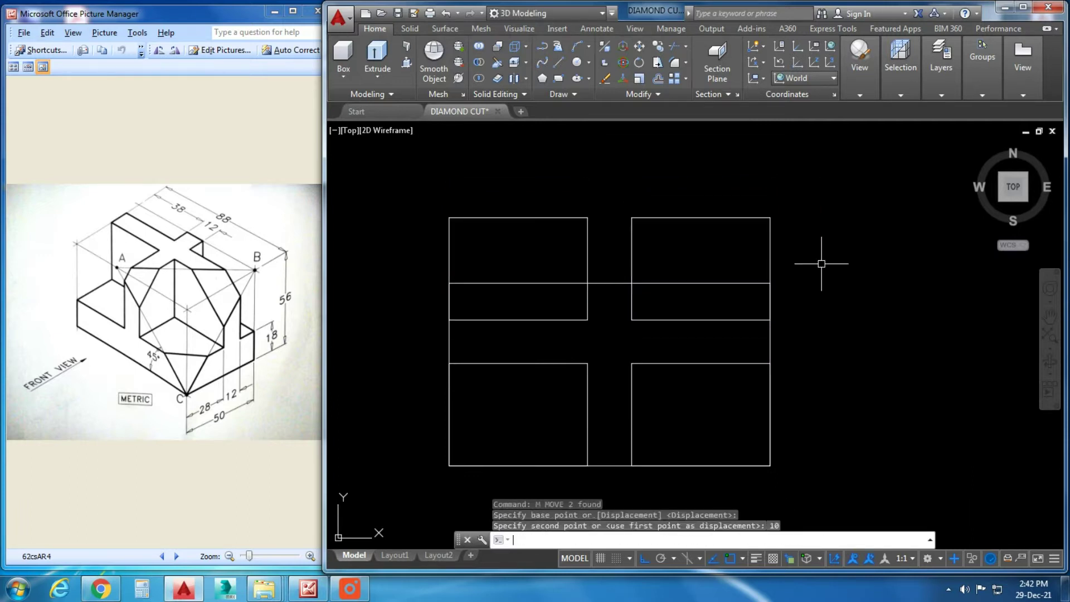
pyautogui.press('Escape')
pyautogui.press('Escape')
pyautogui.press('Escape')
pyautogui.moveTo(848, 351); pyautogui.dragTo(840, 313, button='middle')
# - Check the gap between rectangles with a linear dimension reading 12, without placing it
pyautogui.write('LI')
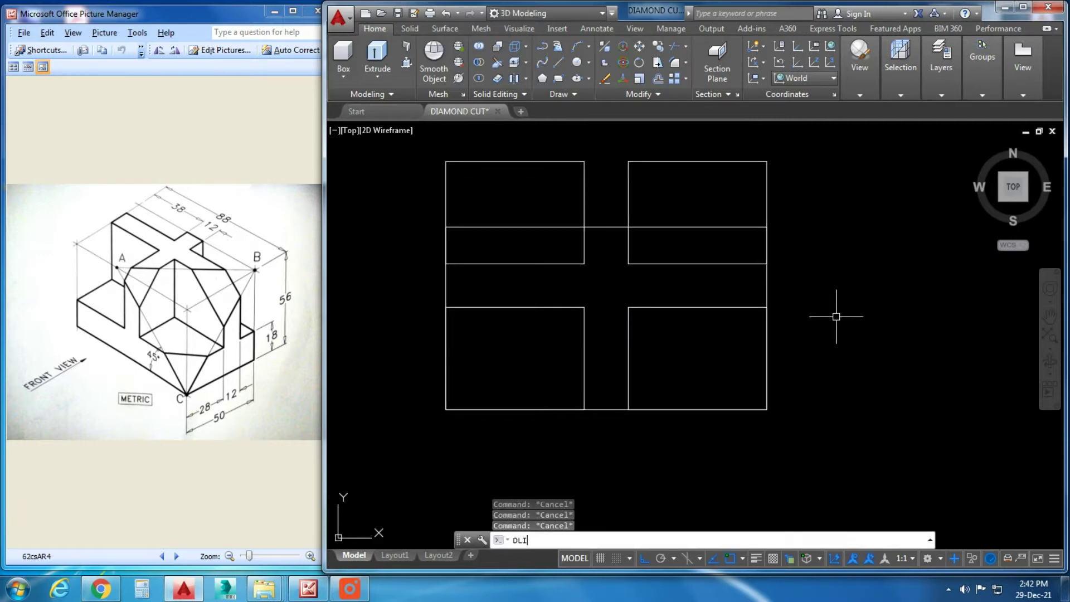
pyautogui.press('Return')
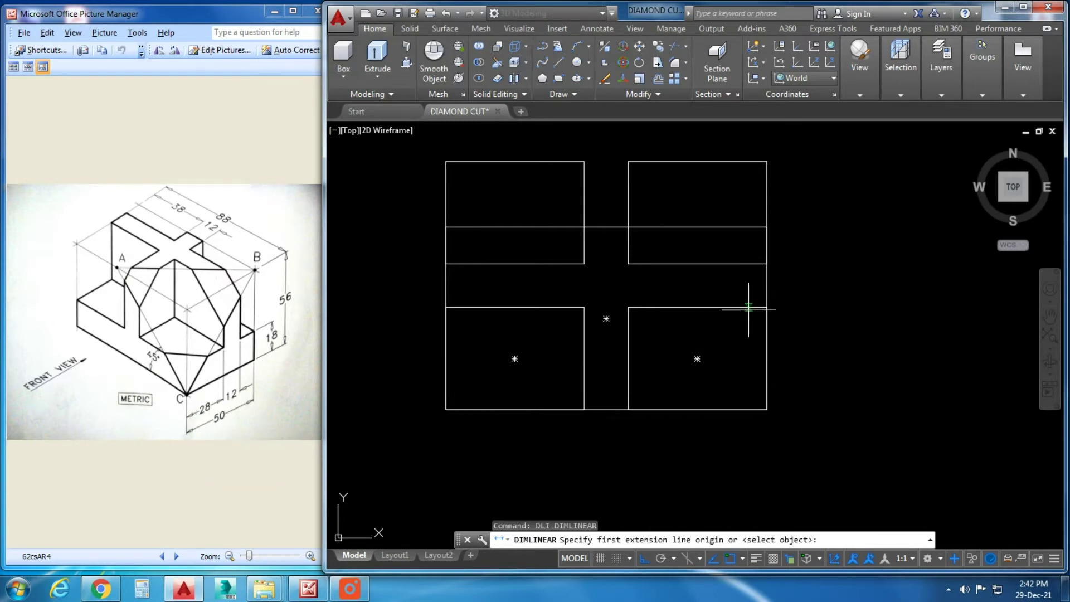
pyautogui.click(767, 307)
pyautogui.click(767, 410)
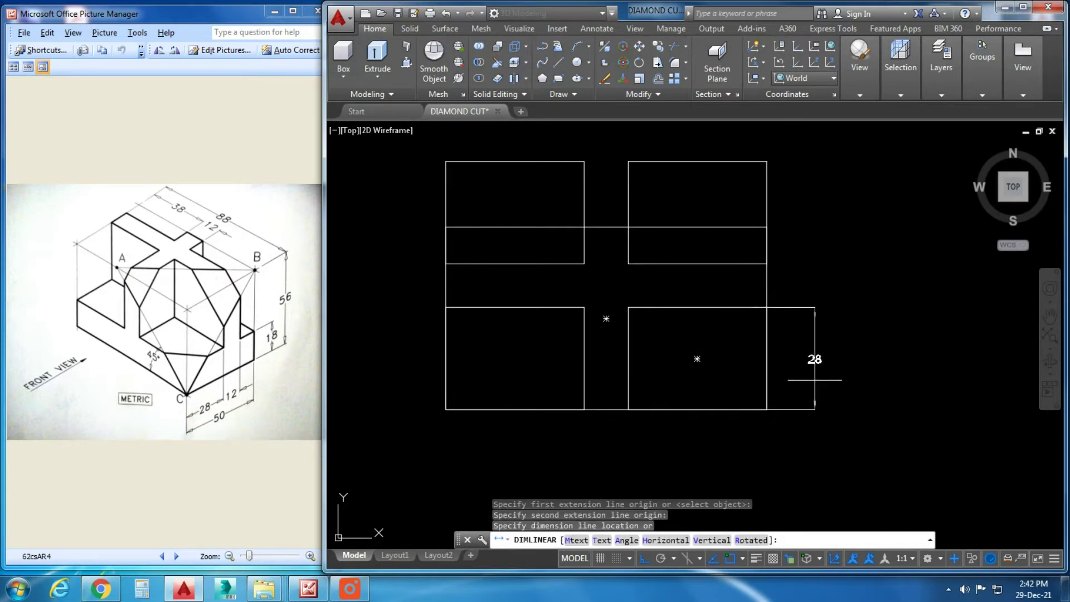
pyautogui.press('Escape')
pyautogui.press('Return')
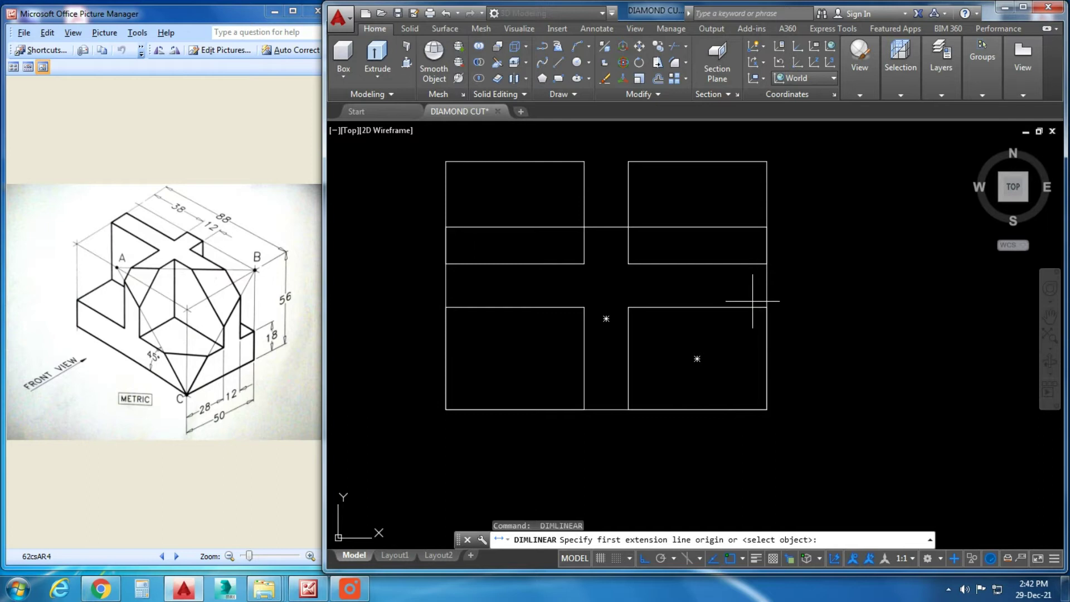
pyautogui.click(752, 299)
pyautogui.click(750, 266)
pyautogui.scroll(6, 831, 286)
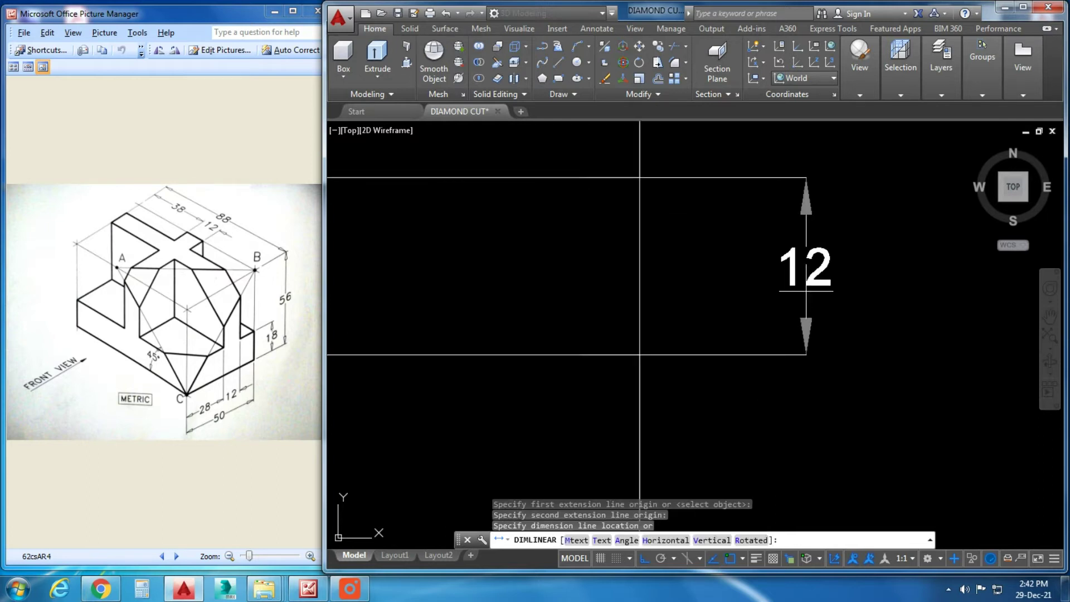
pyautogui.scroll(-4, 831, 286)
pyautogui.press('Escape')
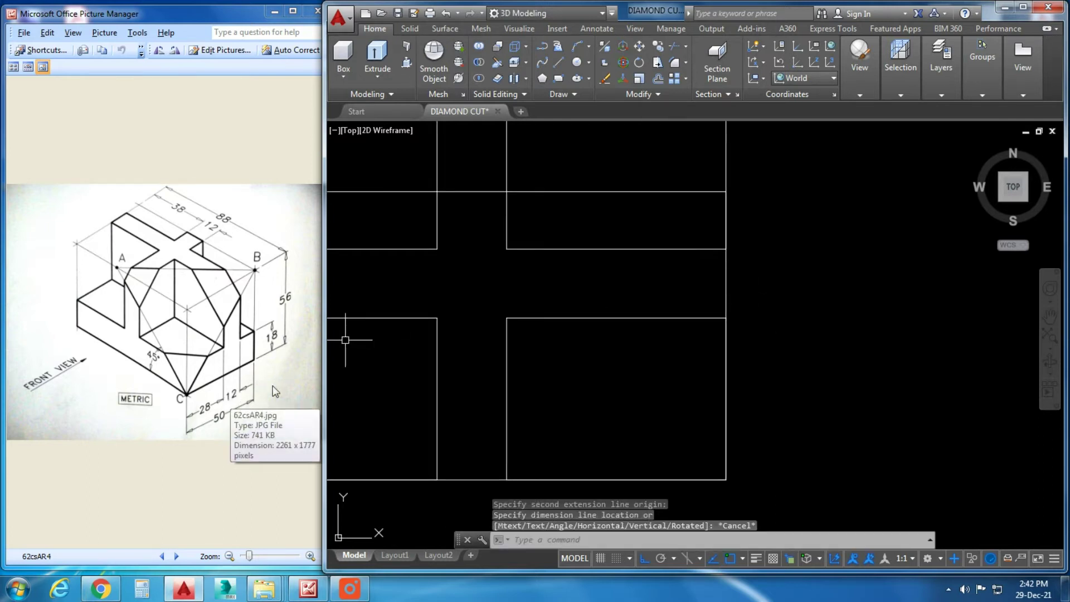
# - Orbit the flat top view into an isometric 3D view
pyautogui.scroll(-4, 618, 363)
pyautogui.keyDown('shift'); pyautogui.moveTo(619, 363); pyautogui.dragTo(586, 342, button='middle'); pyautogui.keyUp('shift')
pyautogui.moveTo(438, 282); pyautogui.dragTo(511, 216, button='middle')
# - Extrude the outer 88×50 rectangle into a solid block of height 56
pyautogui.press('Escape')
pyautogui.press('Escape')
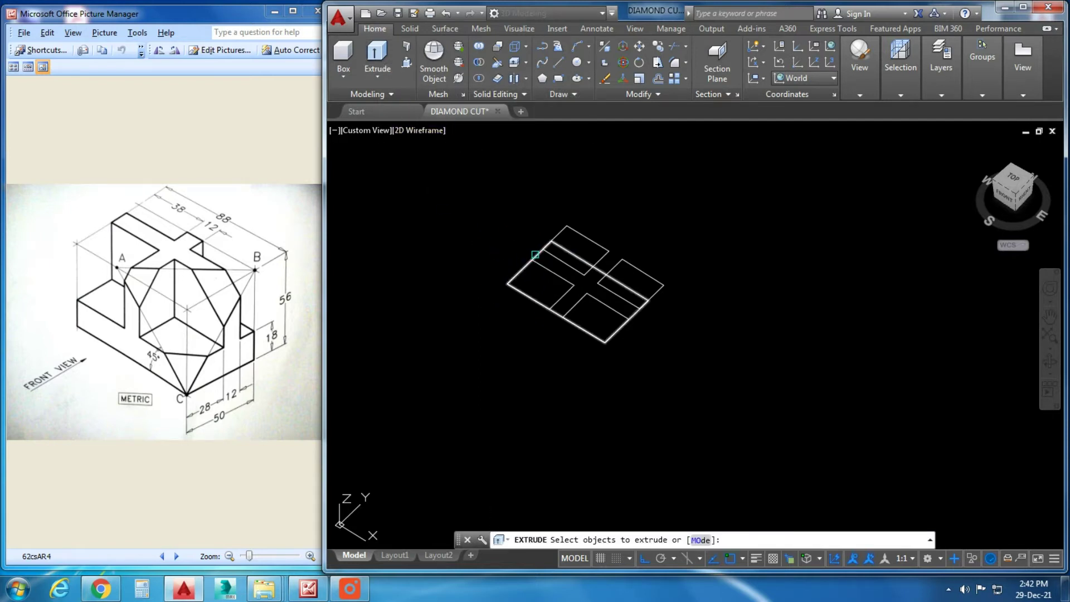
pyautogui.click(535, 255)
pyautogui.press('Return')
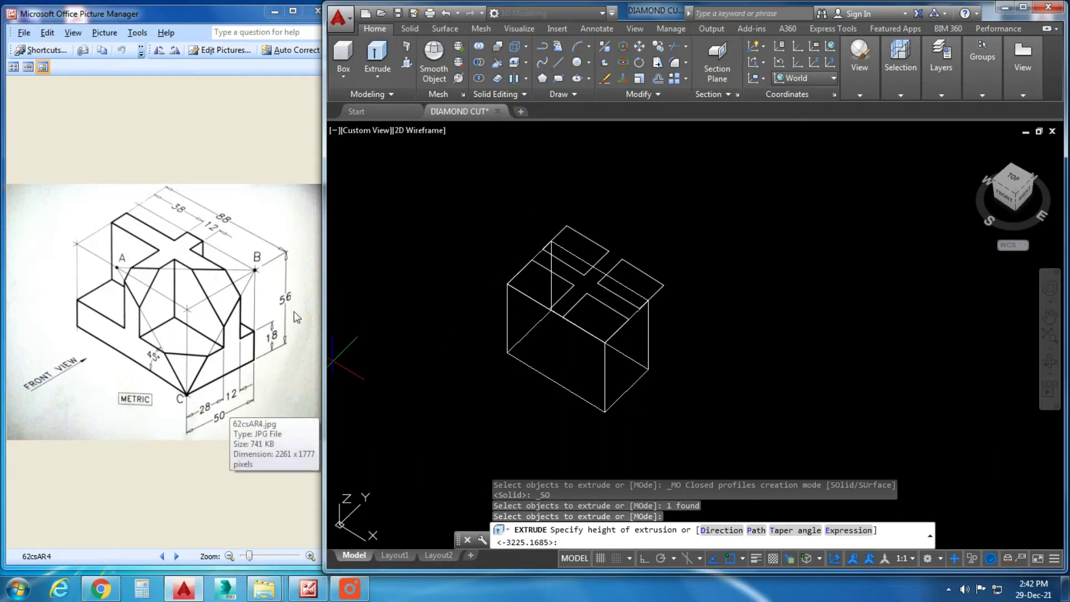
pyautogui.write('56')
pyautogui.press('Return')
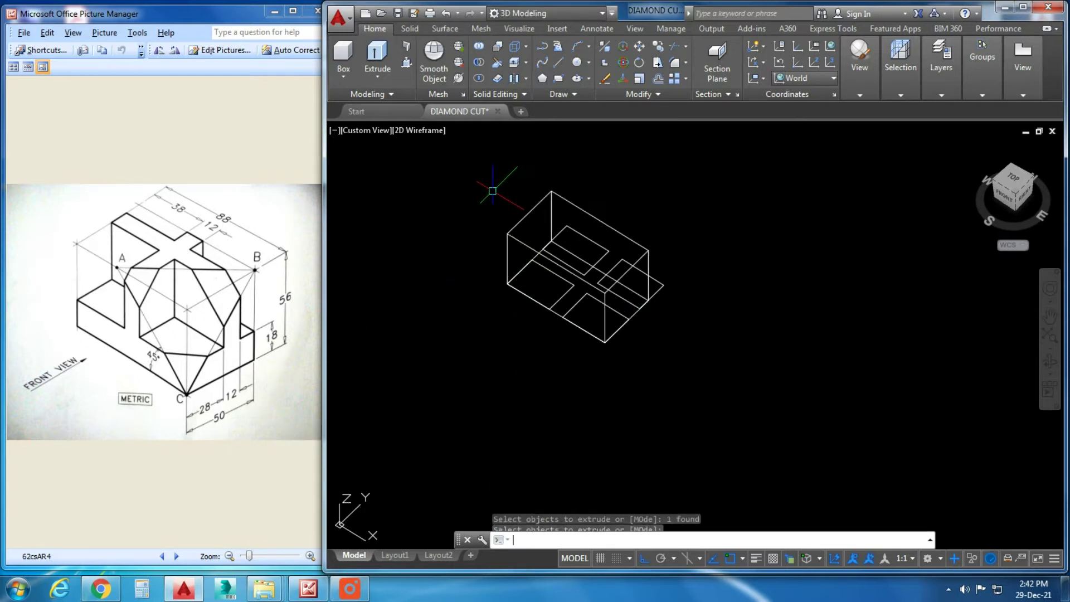
pyautogui.press('Escape')
pyautogui.press('Escape')
# - Extrude the four corner rectangles into tall boxes overlapping the block
pyautogui.scroll(2, 583, 304)
pyautogui.scroll(1, 574, 294)
pyautogui.click(574, 293)
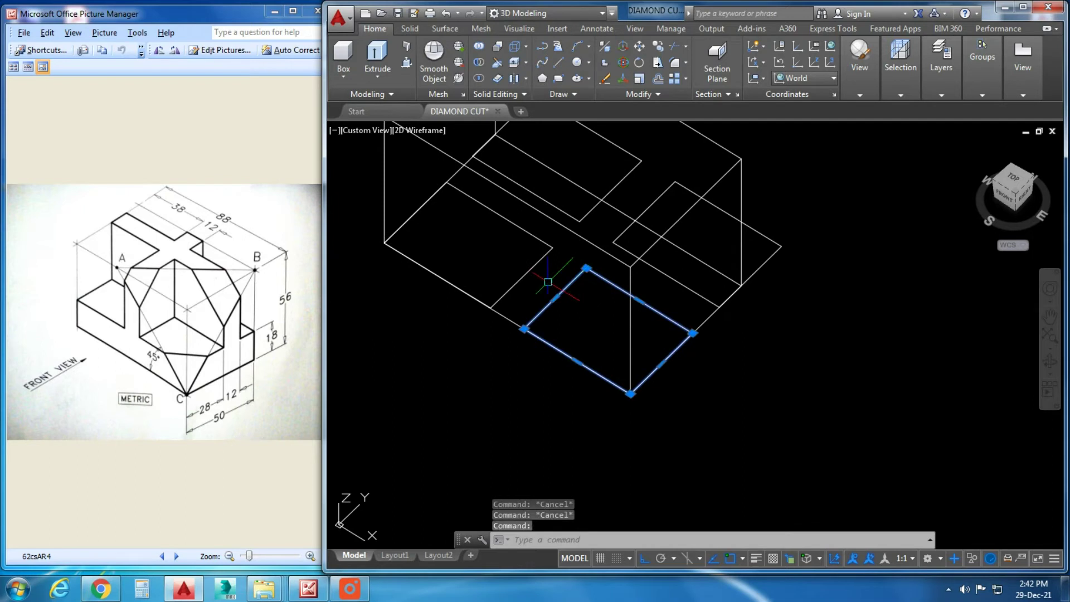
pyautogui.click(531, 247)
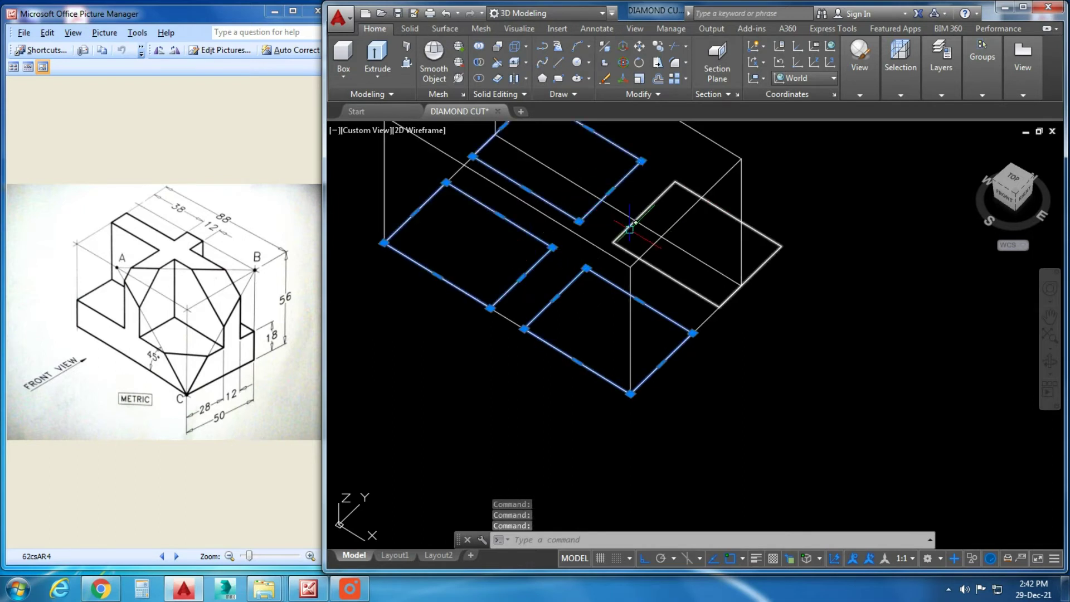
pyautogui.click(388, 58)
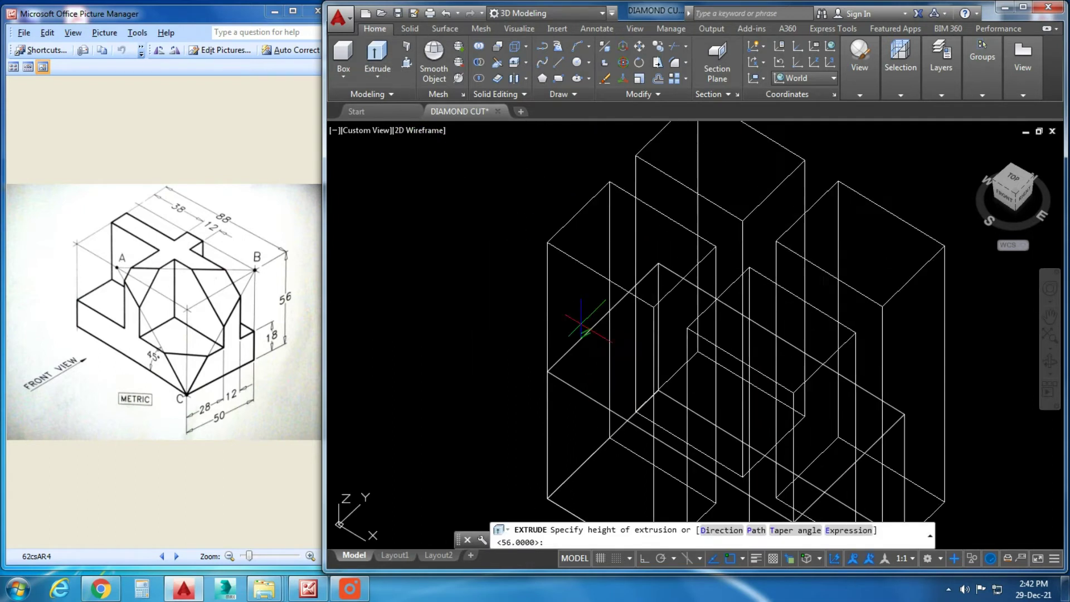
pyautogui.press('Escape')
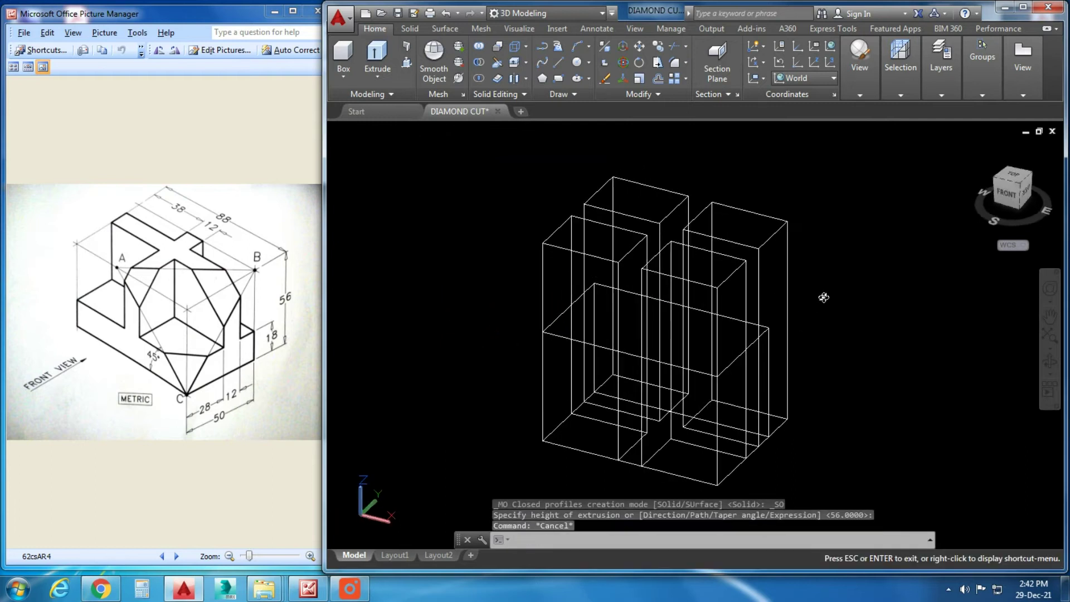
pyautogui.keyDown('shift'); pyautogui.moveTo(822, 296); pyautogui.dragTo(853, 245, button='middle'); pyautogui.keyUp('shift')
# - Raise the four corner boxes 18 units along Z
pyautogui.click(862, 247)
pyautogui.click(443, 180)
pyautogui.scroll(-3, 452, 210)
pyautogui.keyDown('shift'); pyautogui.moveTo(451, 210); pyautogui.dragTo(322, 446, button='middle'); pyautogui.keyUp('shift')
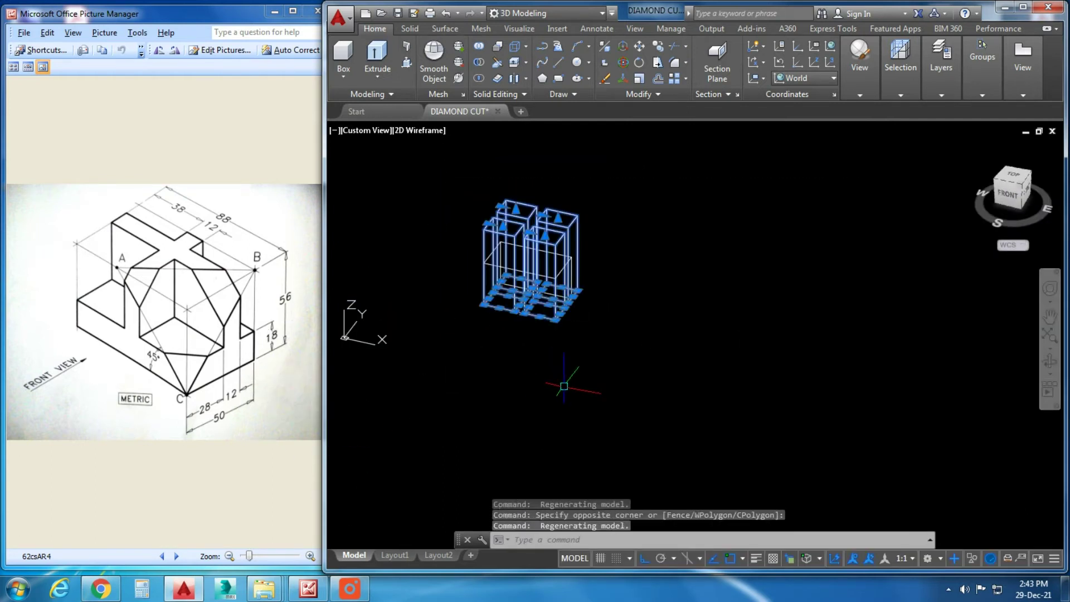
pyautogui.write('m')
pyautogui.press('Return')
pyautogui.click(612, 376)
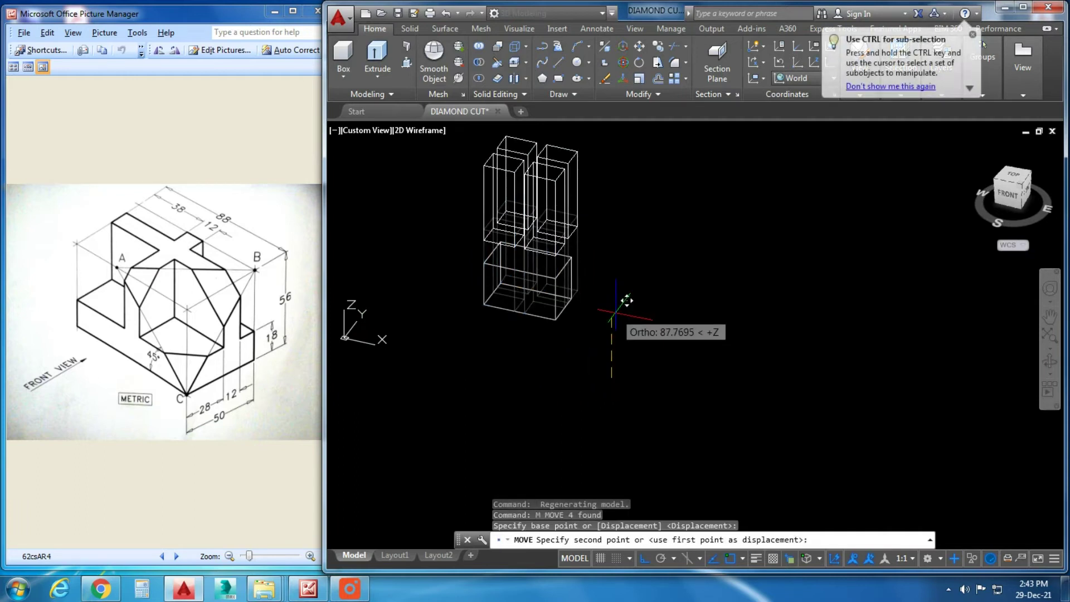
pyautogui.press('Return')
# - Subtract the four boxes from the base block, leaving a cross-shaped ridge
pyautogui.write('su')
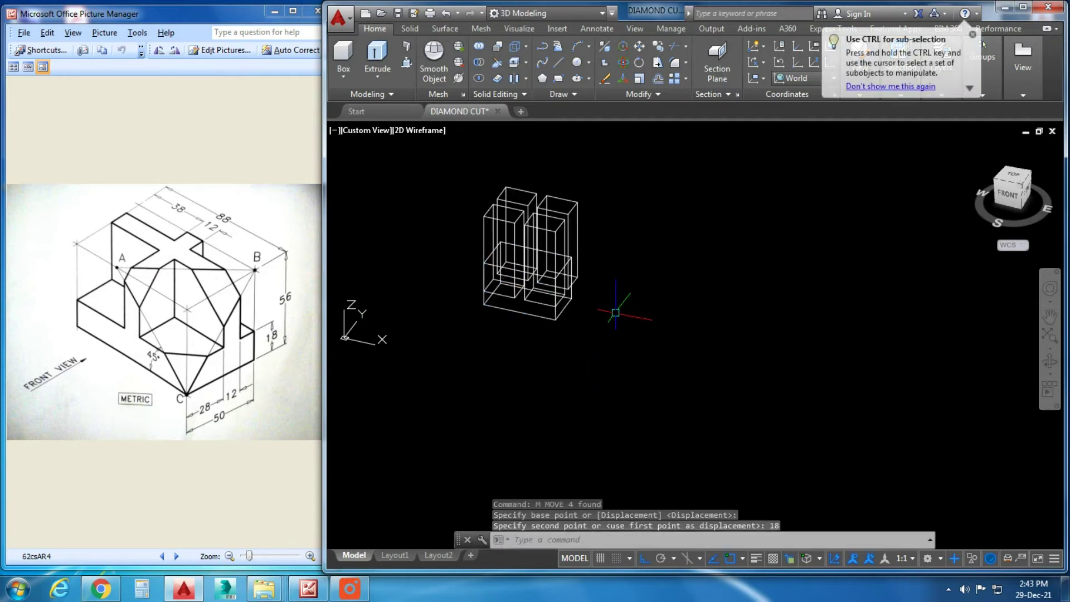
pyautogui.press('Return')
pyautogui.scroll(3, 556, 309)
pyautogui.click(569, 334)
pyautogui.click(593, 317)
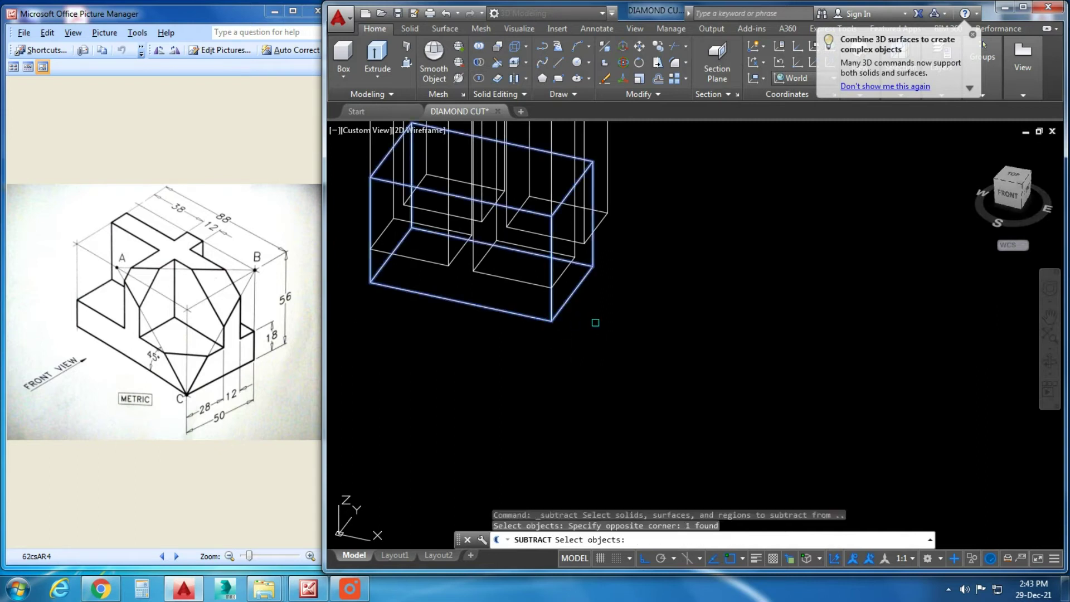
pyautogui.press('Return')
pyautogui.scroll(-1, 680, 363)
pyautogui.click(696, 233)
pyautogui.click(467, 145)
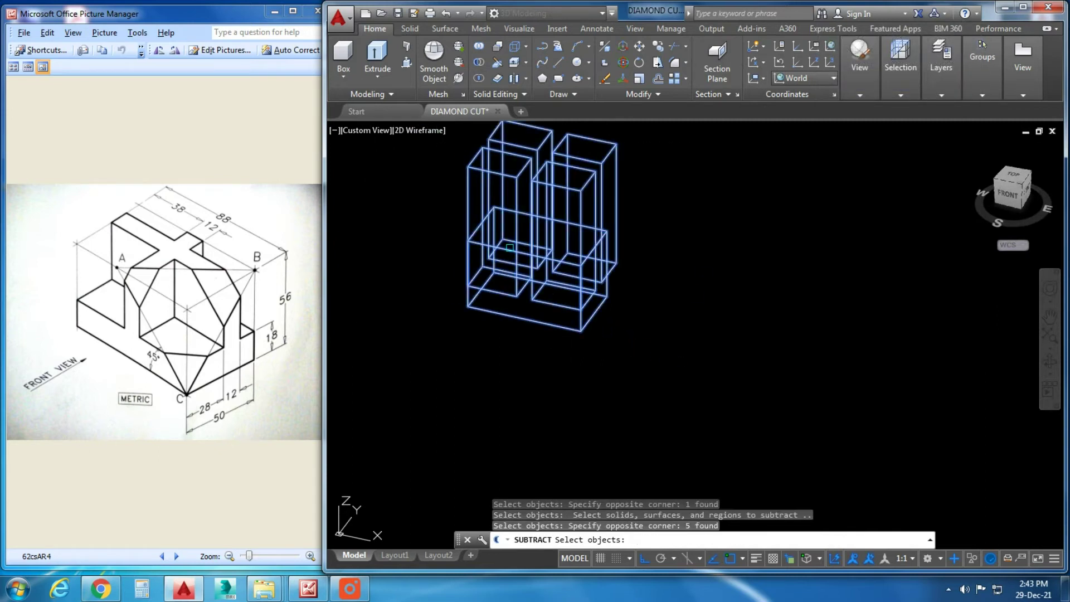
pyautogui.press('Return')
pyautogui.moveTo(509, 247)
pyautogui.keyDown('shift'); pyautogui.mouseDown(button='middle')
pyautogui.moveTo(432, 399)
pyautogui.moveTo(480, 399)
pyautogui.moveTo(380, 401)
pyautogui.moveTo(375, 328)
pyautogui.moveTo(659, 340)
pyautogui.moveTo(614, 380)
pyautogui.moveTo(558, 335)
pyautogui.moveTo(586, 312)
pyautogui.mouseUp(button='middle'); pyautogui.keyUp('shift')
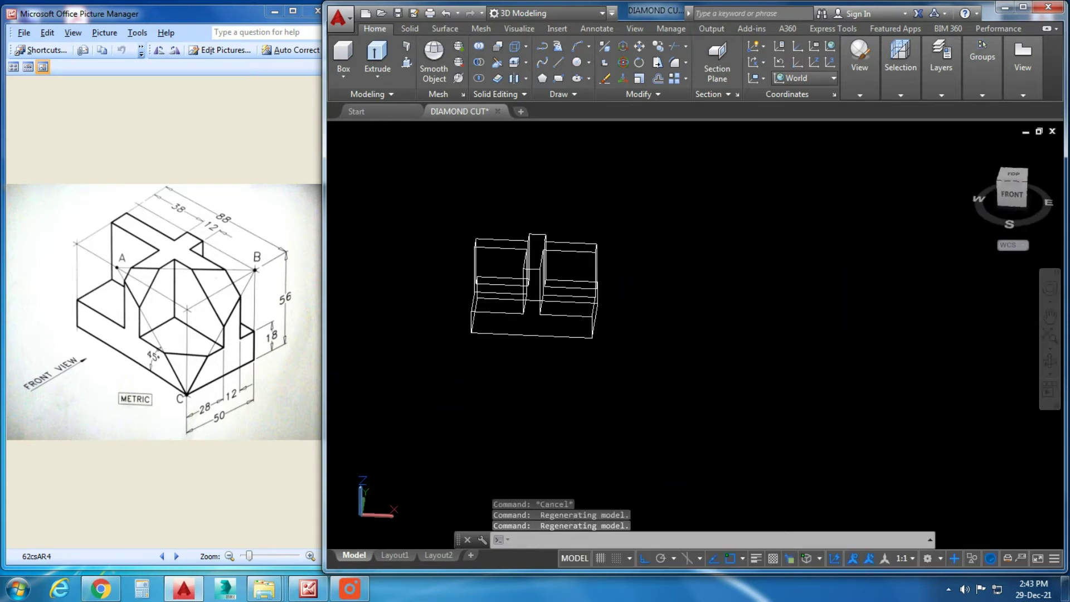
pyautogui.moveTo(642, 125); pyautogui.dragTo(748, 159, button='middle')
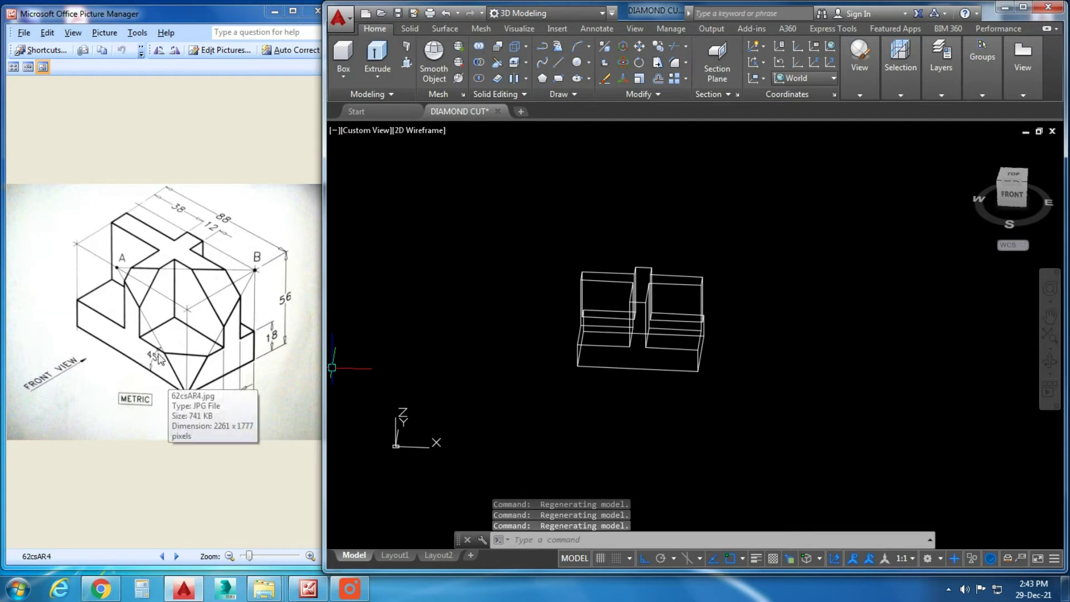
# - Align the UCS to the Front orientation
pyautogui.click(794, 79)
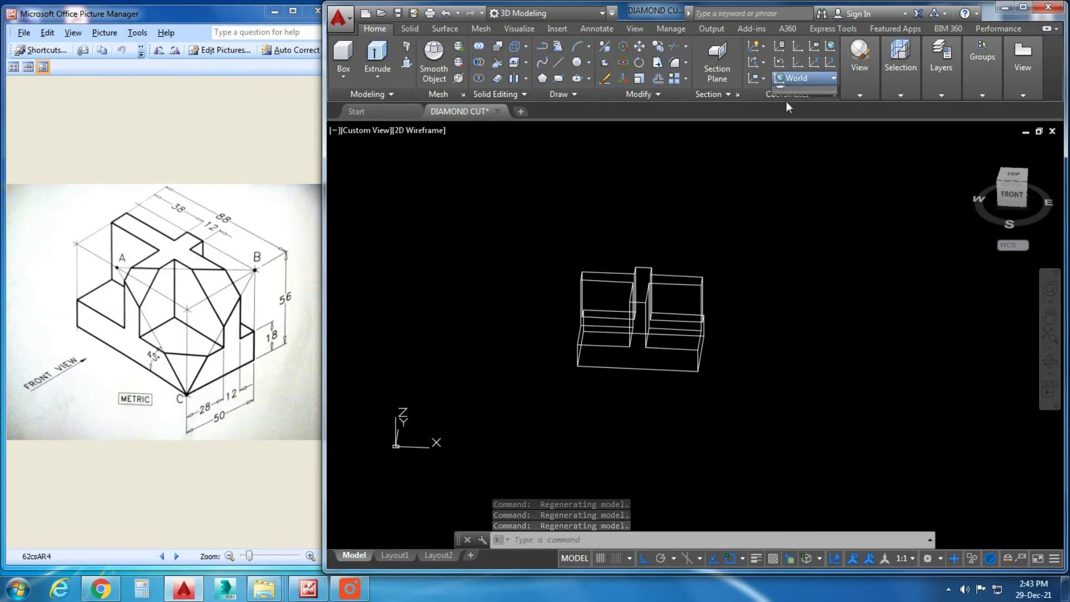
pyautogui.click(801, 175)
pyautogui.scroll(4, 707, 390)
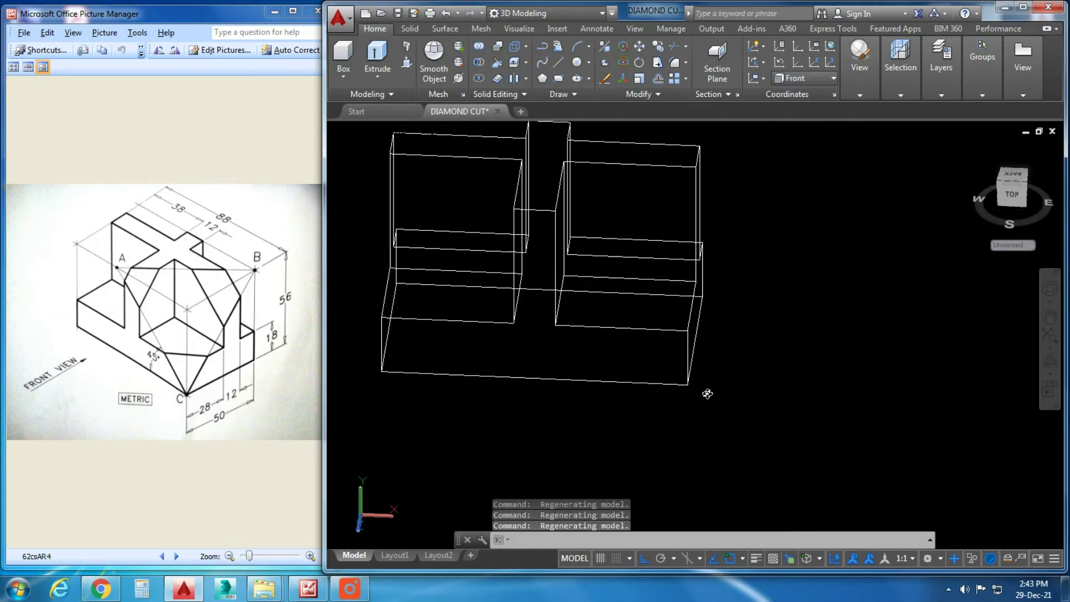
# - Try a −45° guide line from the block's bottom front corner, then cancel and restart LINE
pyautogui.write('l')
pyautogui.press('Return')
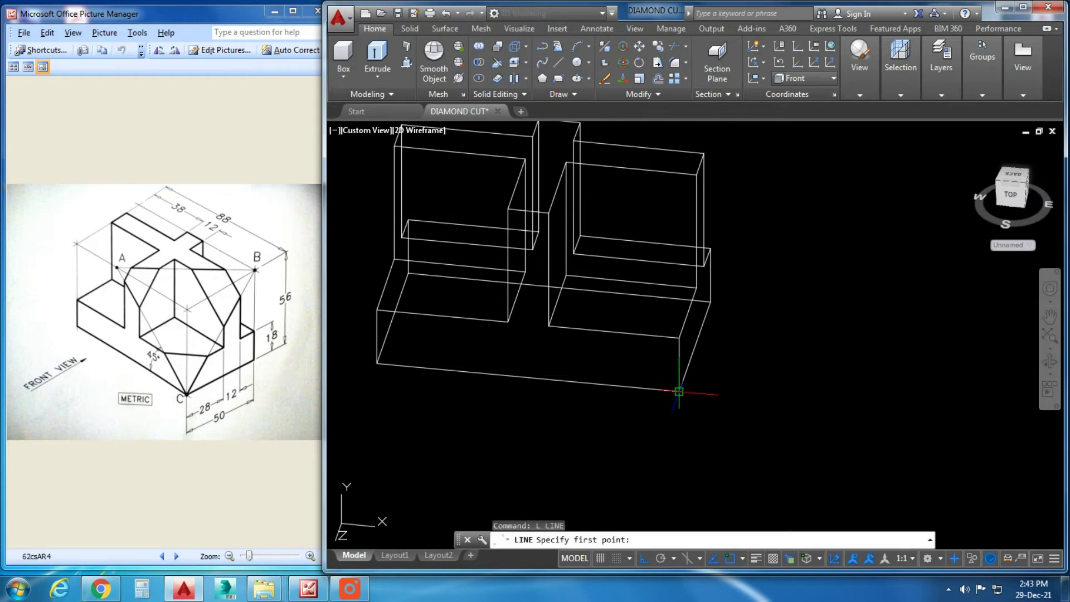
pyautogui.click(678, 391)
pyautogui.moveTo(679, 391); pyautogui.dragTo(694, 513, button='middle')
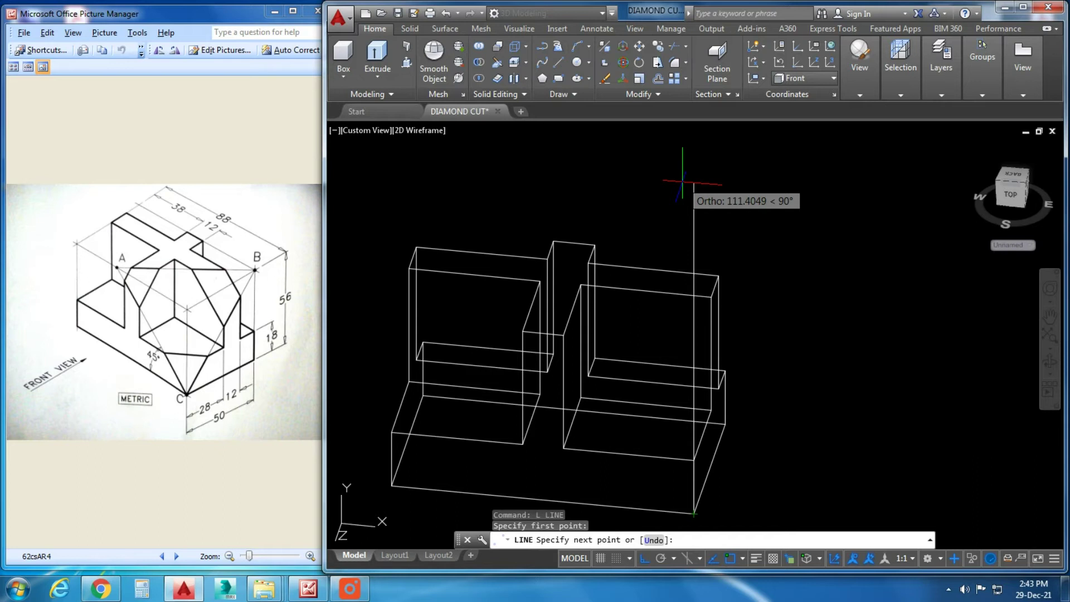
pyautogui.write('>-45')
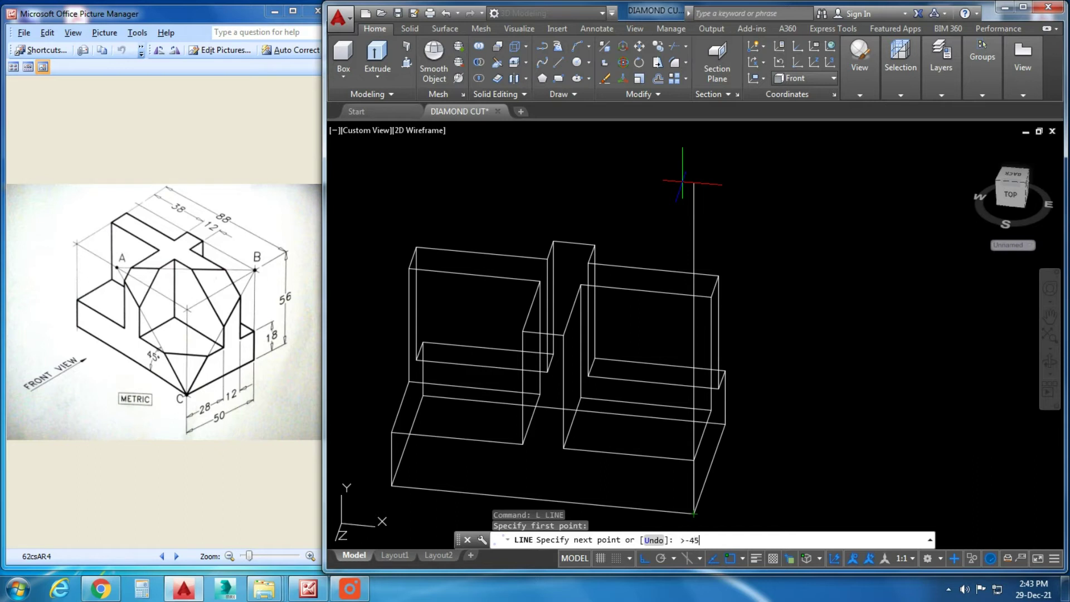
pyautogui.press('Return')
pyautogui.moveTo(755, 385); pyautogui.dragTo(676, 228, button='middle')
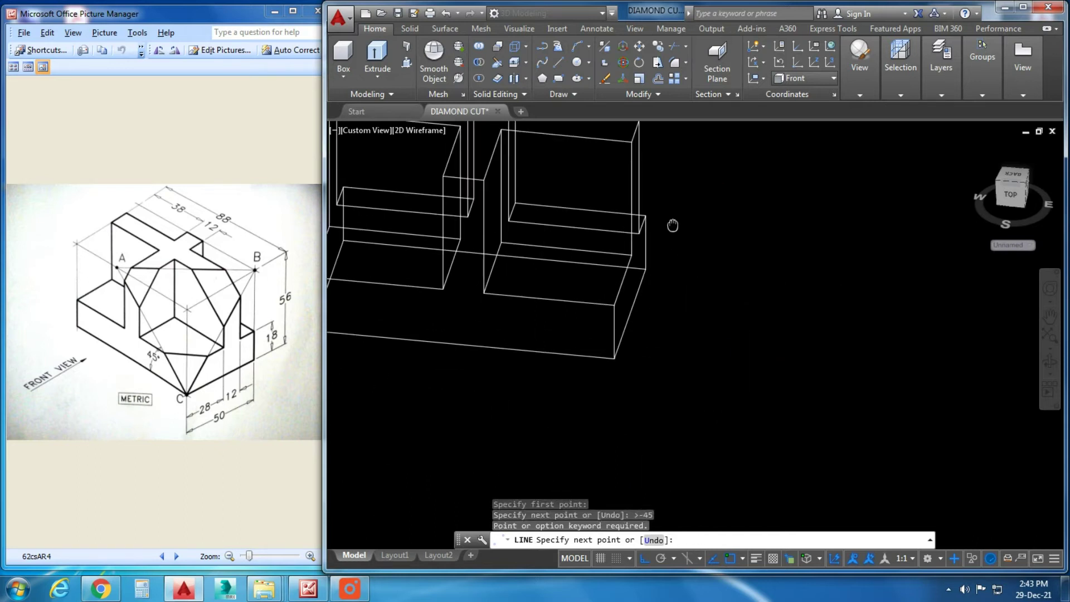
pyautogui.press('Escape')
pyautogui.press('Escape')
pyautogui.keyDown('shift'); pyautogui.moveTo(698, 403); pyautogui.dragTo(700, 391, button='middle'); pyautogui.keyUp('shift')
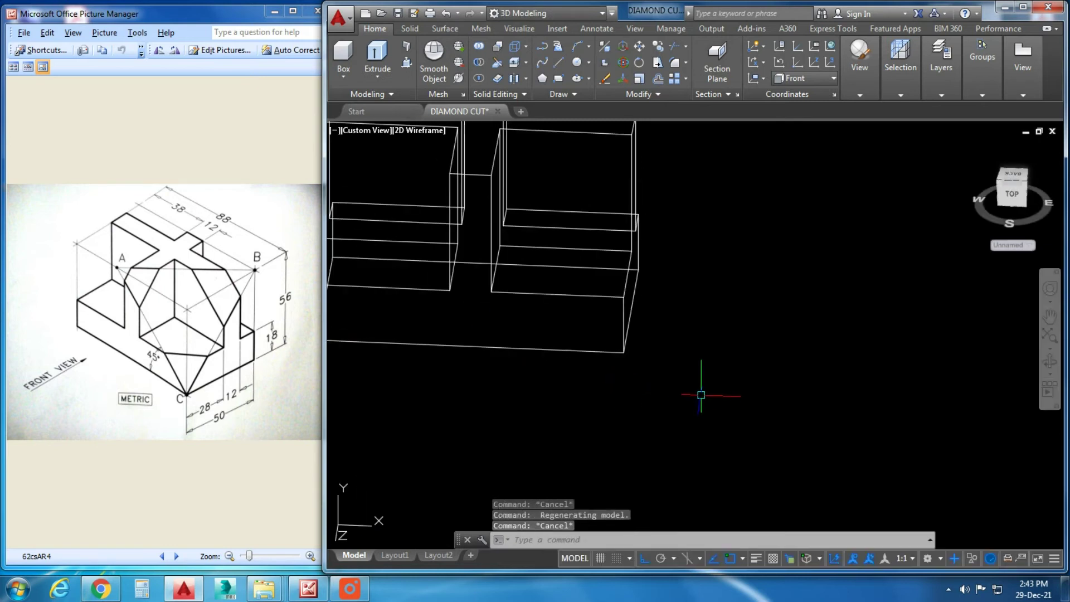
pyautogui.write('l')
pyautogui.press('Return')
# - Draw a -45° diagonal construction line from the block's front corner
pyautogui.click(624, 352)
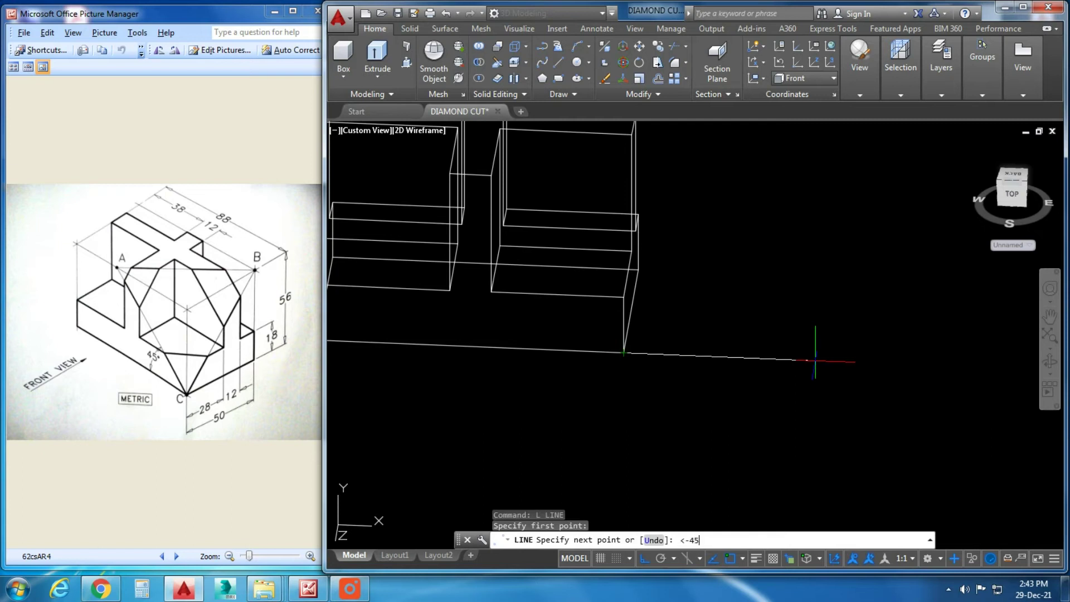
pyautogui.press('Return')
pyautogui.scroll(-5, 815, 360)
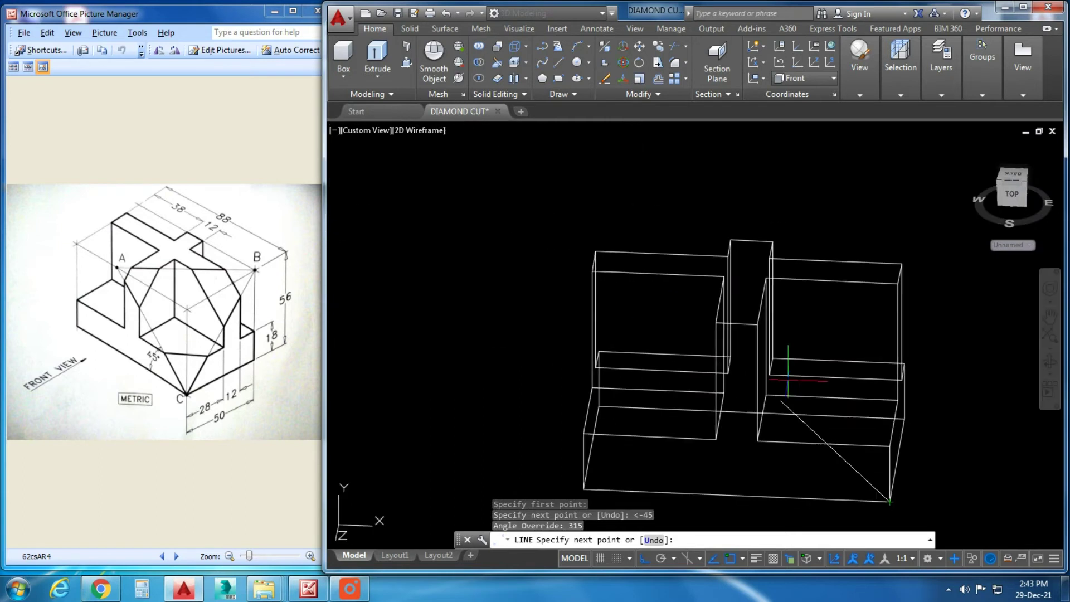
pyautogui.click(607, 270)
pyautogui.press('Escape')
pyautogui.keyDown('shift'); pyautogui.moveTo(641, 334); pyautogui.dragTo(612, 410, button='middle'); pyautogui.keyUp('shift')
pyautogui.scroll(3, 650, 383)
pyautogui.scroll(2, 784, 342)
pyautogui.scroll(4, 785, 342)
pyautogui.press('Escape')
# - Draw a construction line between opposite box corners and attempt trimming a stray line
pyautogui.press('Escape')
pyautogui.write('L')
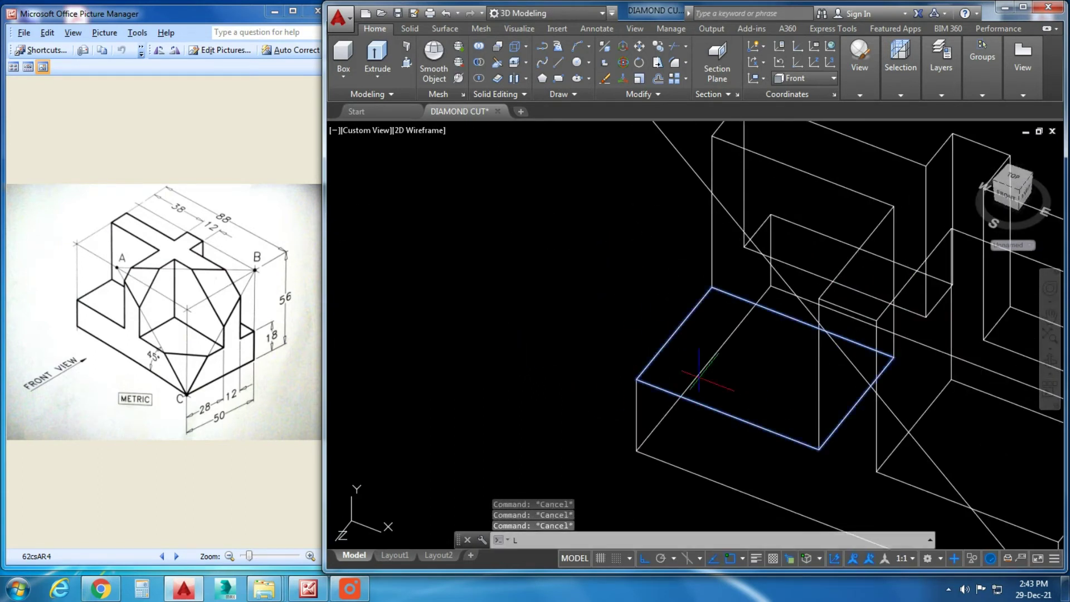
pyautogui.press('Return')
pyautogui.click(877, 321)
pyautogui.click(564, 204)
pyautogui.press('Escape')
pyautogui.write('tr')
pyautogui.press('Return')
pyautogui.press('Return')
pyautogui.click(682, 246)
pyautogui.press('Escape')
pyautogui.scroll(-3, 782, 256)
pyautogui.scroll(-2, 724, 262)
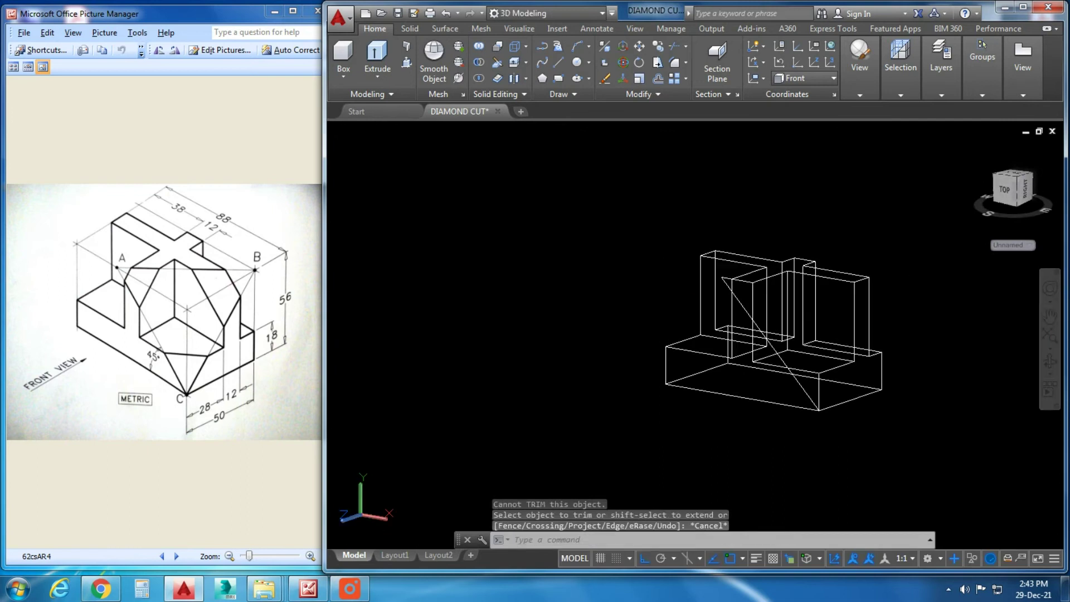
pyautogui.keyDown('shift'); pyautogui.moveTo(915, 346); pyautogui.dragTo(925, 368, button='middle'); pyautogui.keyUp('shift')
# - Draw a diagonal from the box corner and a vertical line on the block's right side
pyautogui.write('l')
pyautogui.press('Return')
pyautogui.click(871, 293)
pyautogui.click(921, 241)
pyautogui.press('Return')
# - Trim the diagonal line where it extends past the vertical edge
pyautogui.press('Return')
pyautogui.click(882, 347)
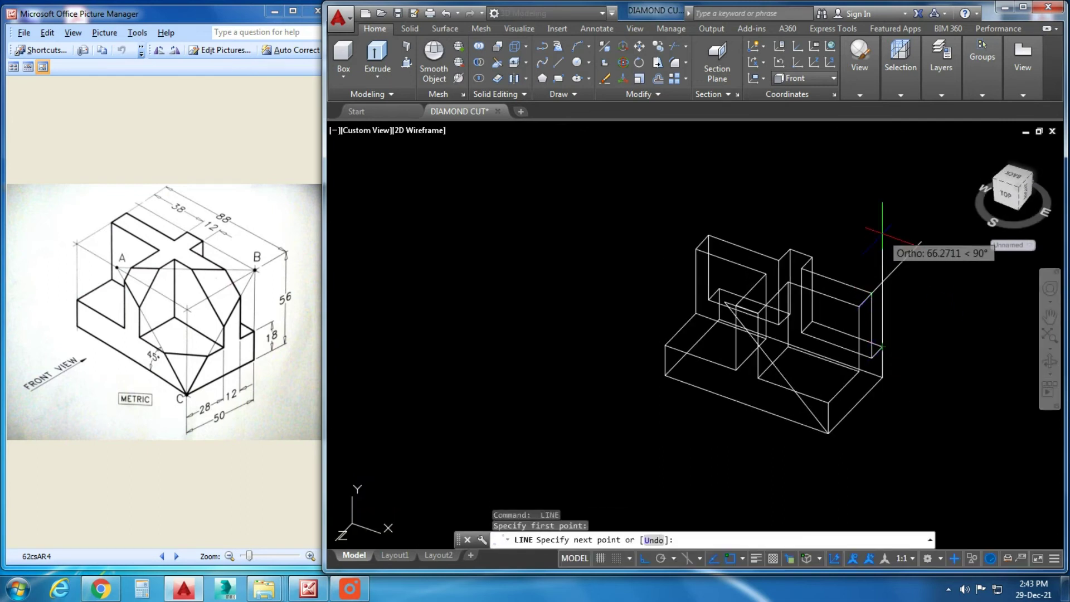
pyautogui.click(882, 234)
pyautogui.press('Escape')
pyautogui.write('tr')
pyautogui.press('Return')
pyautogui.press('Return')
pyautogui.click(892, 272)
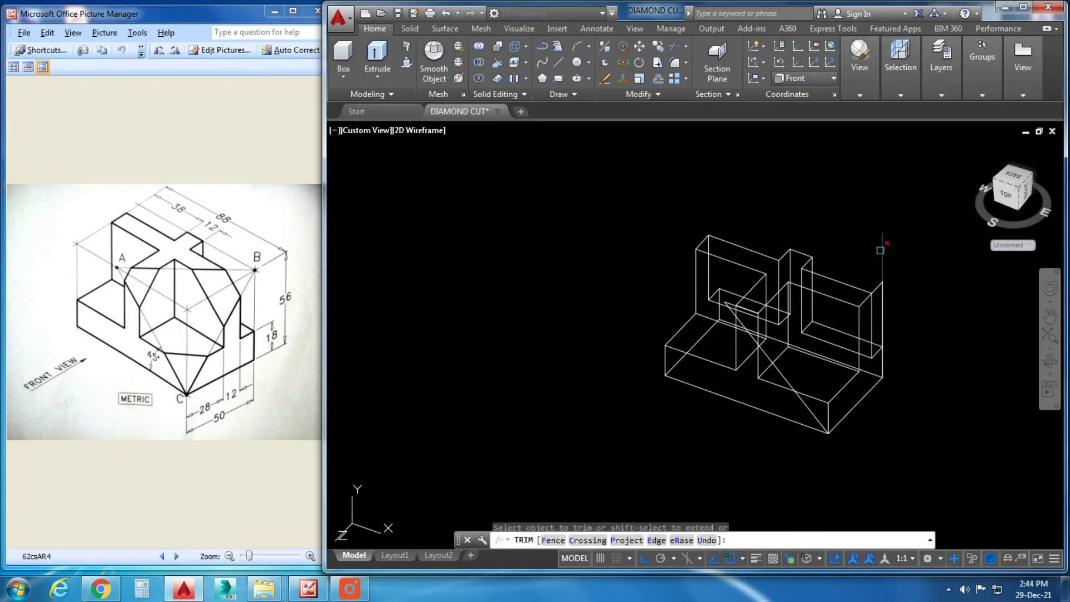
pyautogui.press('Escape')
pyautogui.press('Escape')
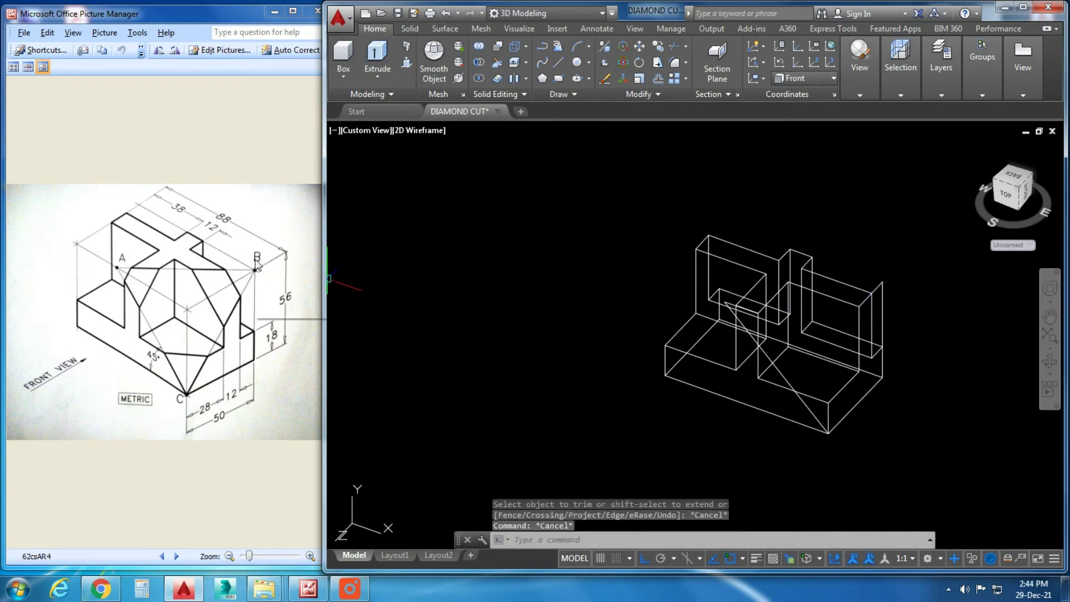
pyautogui.scroll(2, 902, 311)
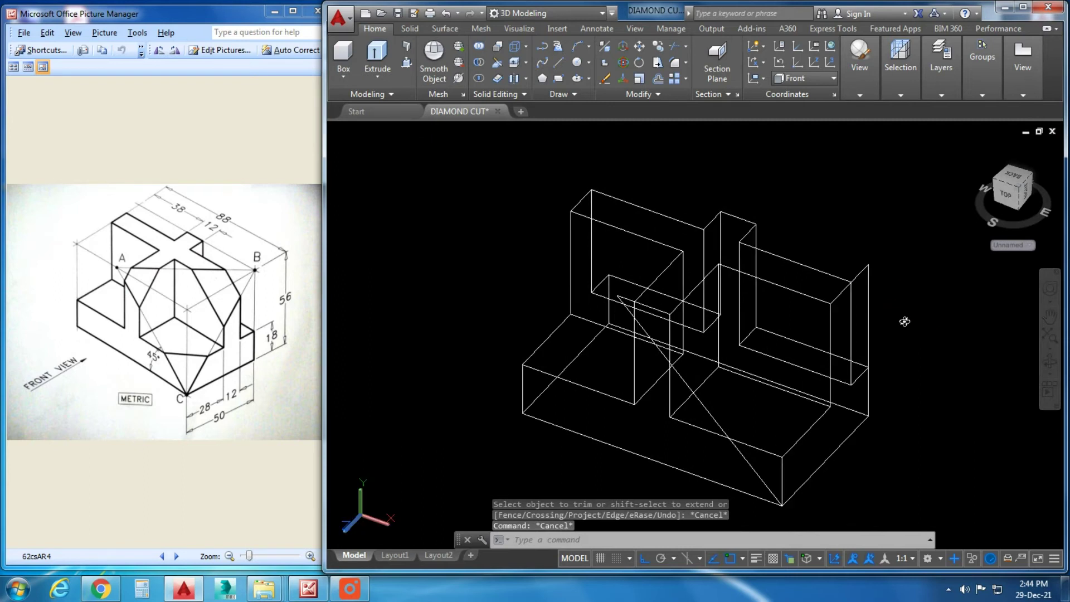
pyautogui.write('l')
pyautogui.press('Return')
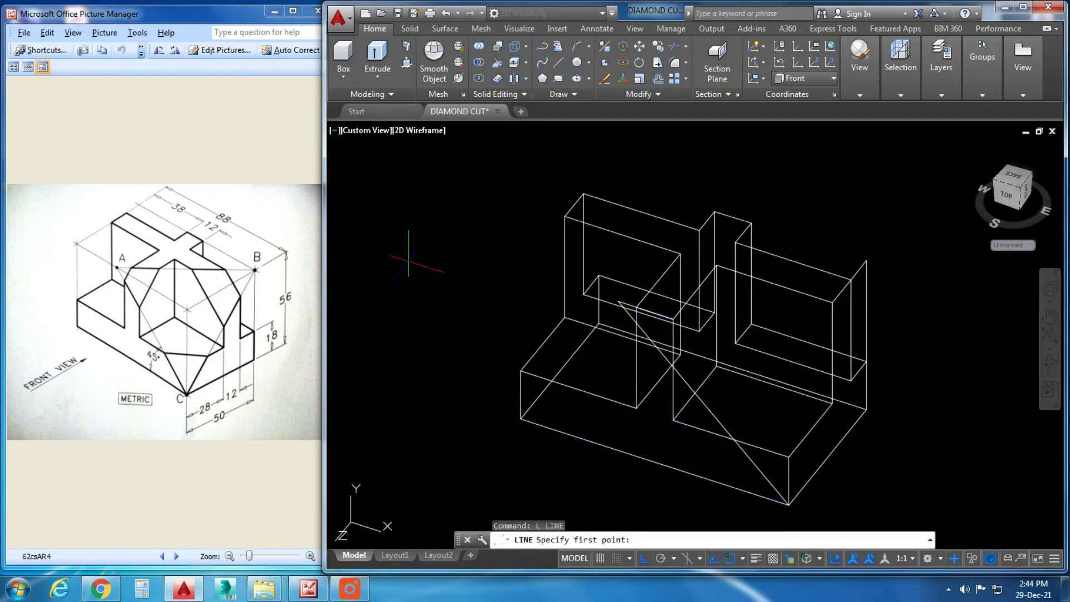
# - Draw a line from the back top corner to the far corner, then down to the bottom front corner
pyautogui.scroll(-2, 453, 303)
pyautogui.scroll(5, 457, 265)
pyautogui.keyDown('shift'); pyautogui.moveTo(456, 265); pyautogui.dragTo(502, 262, button='middle'); pyautogui.keyUp('shift')
pyautogui.keyDown('shift'); pyautogui.moveTo(613, 301); pyautogui.dragTo(619, 304, button='middle'); pyautogui.keyUp('shift')
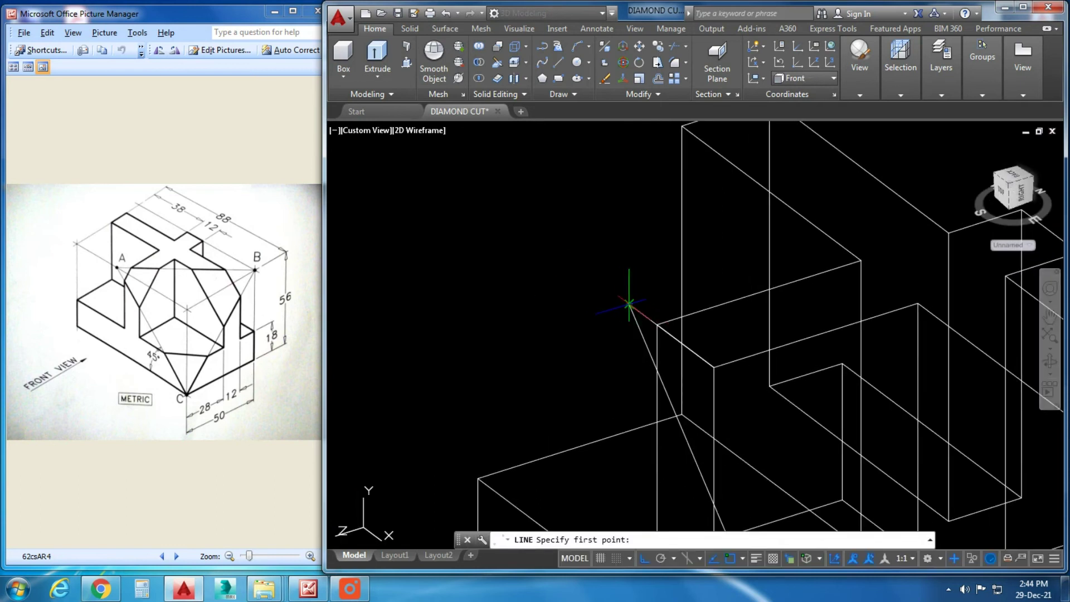
pyautogui.click(629, 304)
pyautogui.scroll(-3, 550, 232)
pyautogui.scroll(-2, 574, 232)
pyautogui.scroll(6, 641, 267)
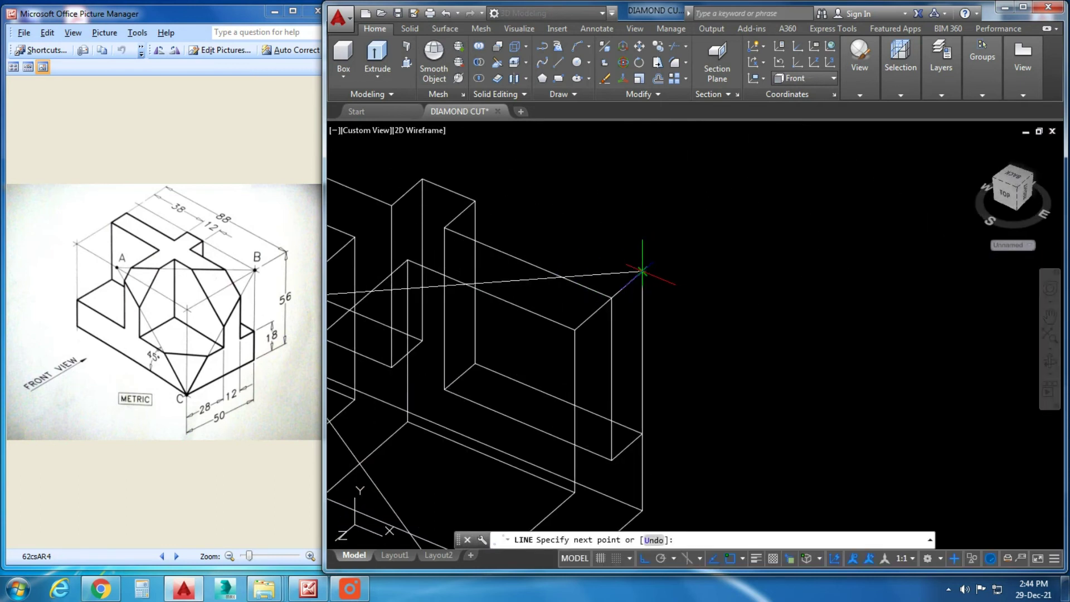
pyautogui.click(642, 271)
pyautogui.moveTo(621, 362); pyautogui.dragTo(577, 359, button='middle')
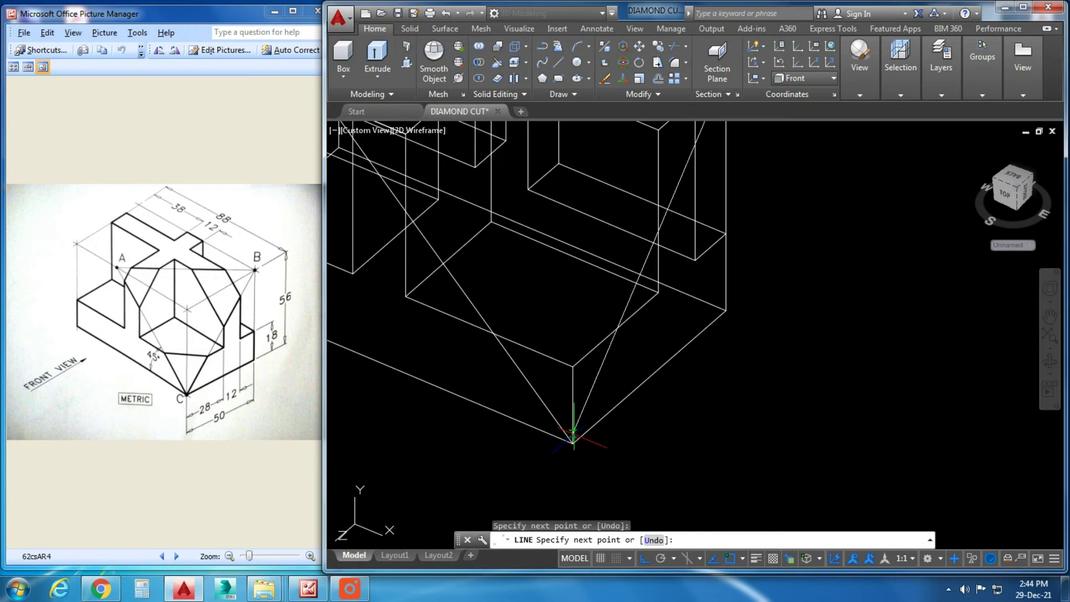
pyautogui.click(573, 444)
pyautogui.scroll(-3, 640, 370)
pyautogui.press('Escape')
# - Select the top and diagonal construction lines forming the triangle
pyautogui.scroll(5, 705, 240)
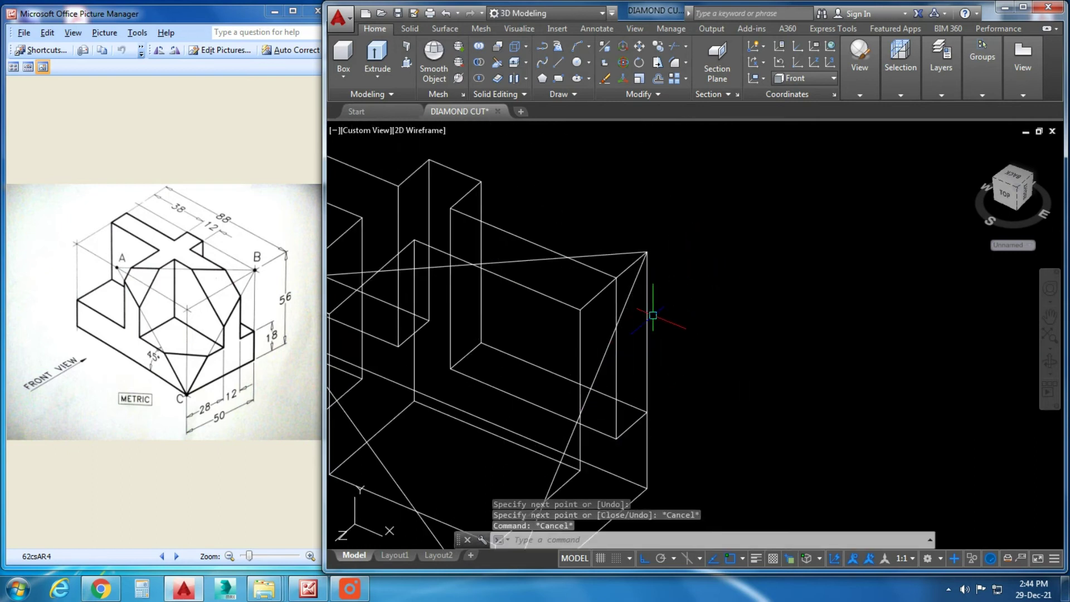
pyautogui.click(635, 292)
pyautogui.click(613, 253)
pyautogui.scroll(-3, 808, 232)
pyautogui.scroll(3, 589, 304)
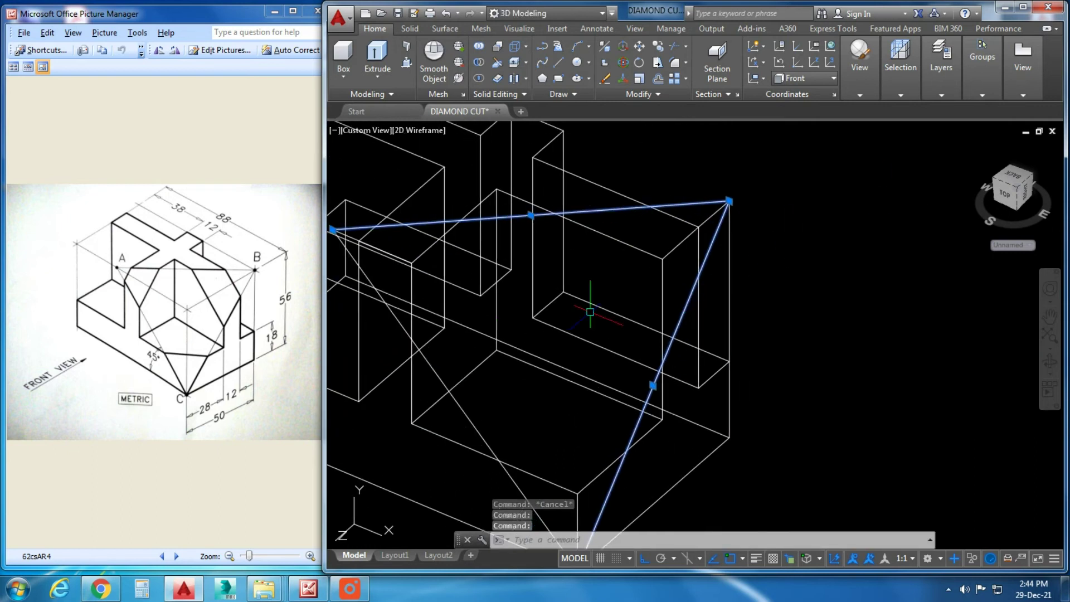
pyautogui.scroll(-5, 613, 383)
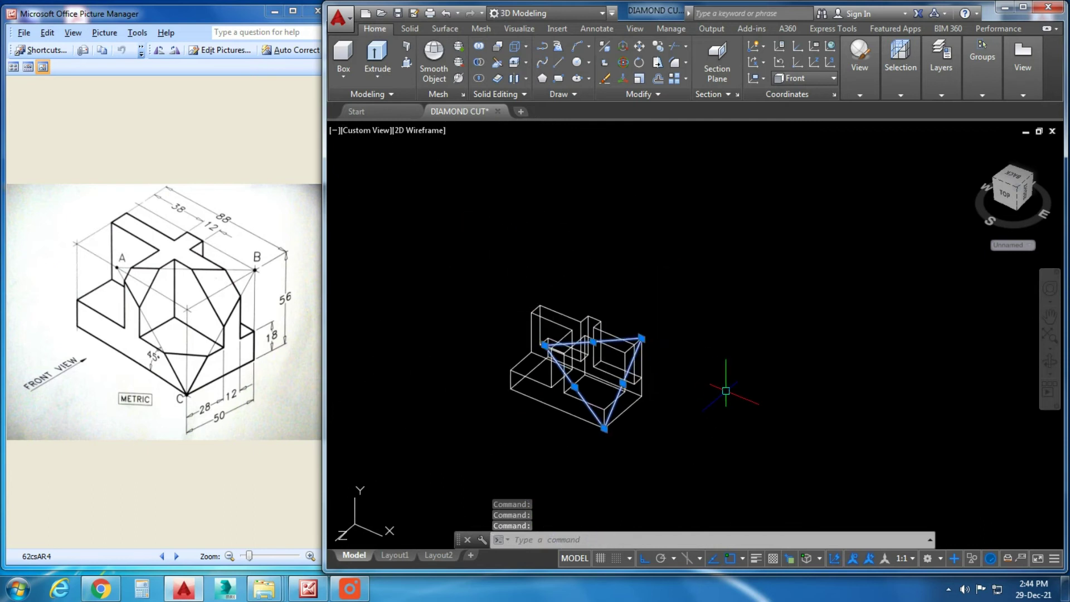
# - Join the three lines into a triangle polyline and extrude it into a wedge solid
pyautogui.write('j')
pyautogui.press('Return')
pyautogui.press('Escape')
pyautogui.keyDown('shift'); pyautogui.moveTo(501, 425); pyautogui.dragTo(400, 425, button='middle'); pyautogui.keyUp('shift')
pyautogui.scroll(5, 533, 285)
pyautogui.click(534, 296)
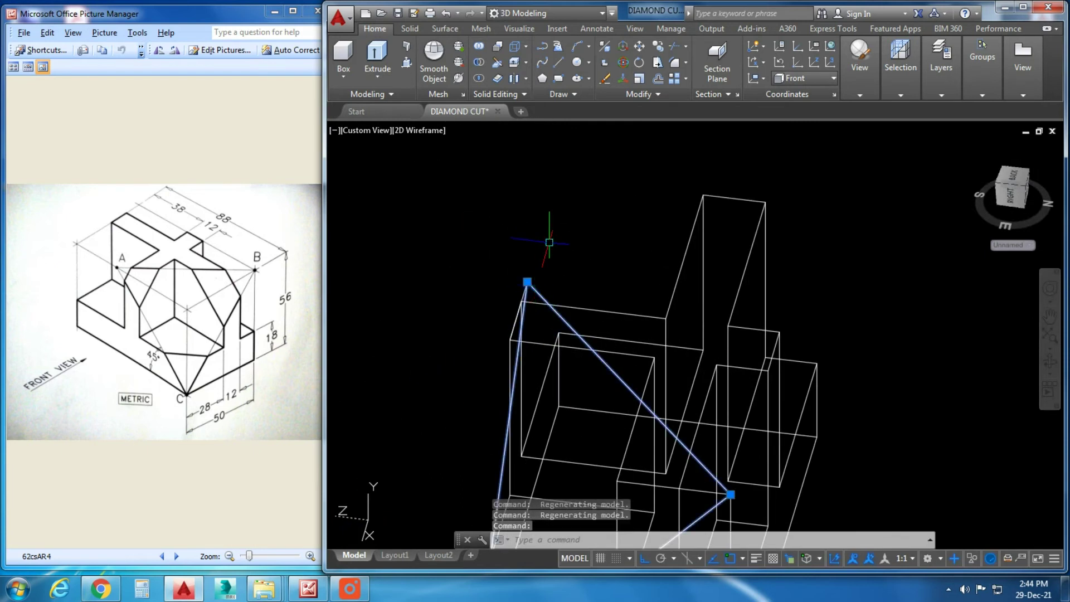
pyautogui.scroll(-3, 634, 214)
pyautogui.click(377, 56)
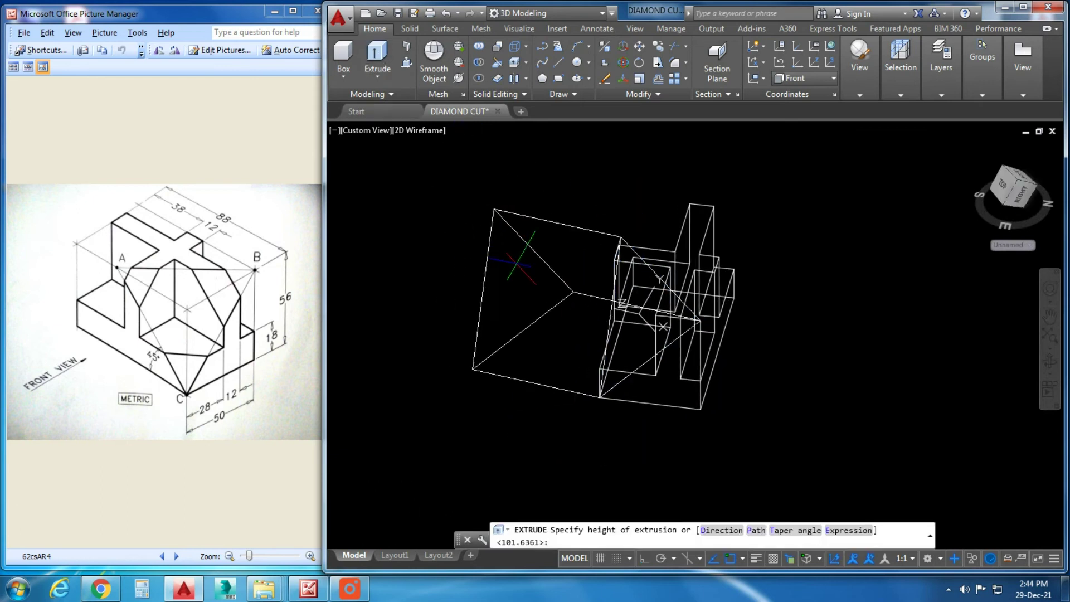
pyautogui.press('Escape')
pyautogui.press('Escape')
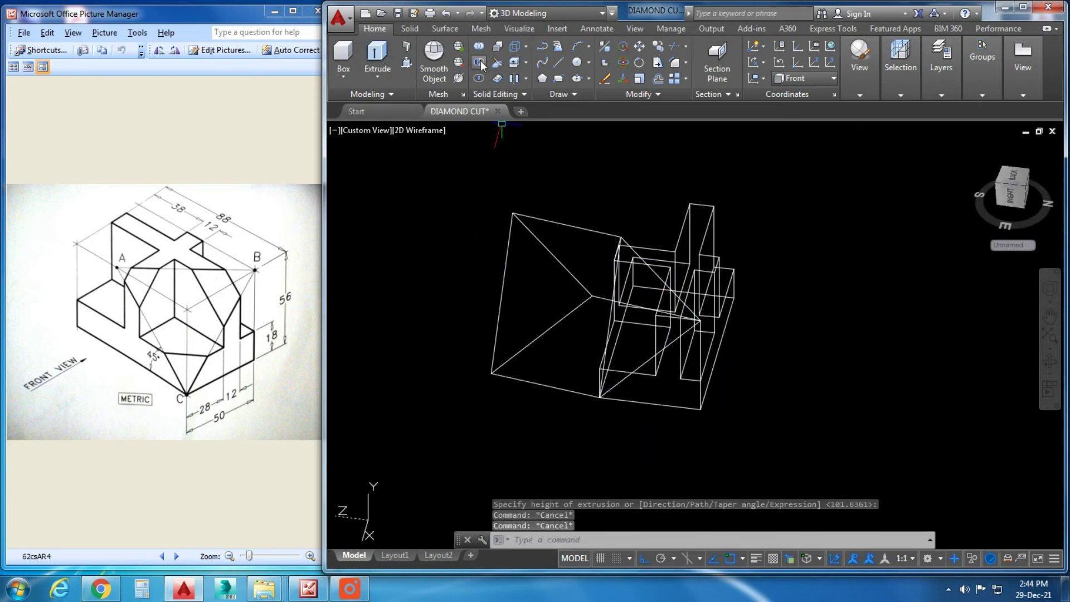
# - Subtract the wedge solid from the block to cut the sloped corner
pyautogui.click(481, 60)
pyautogui.press('Return')
pyautogui.moveTo(563, 418); pyautogui.dragTo(507, 350)
pyautogui.press('Return')
pyautogui.press('Escape')
# - Move the whole model to a new position on the right
pyautogui.moveTo(532, 339)
pyautogui.keyDown('shift'); pyautogui.mouseDown(button='middle')
pyautogui.moveTo(848, 349)
pyautogui.moveTo(743, 354)
pyautogui.moveTo(738, 287)
pyautogui.moveTo(711, 307)
pyautogui.mouseUp(button='middle'); pyautogui.keyUp('shift')
pyautogui.click(593, 232)
pyautogui.scroll(-3, 552, 225)
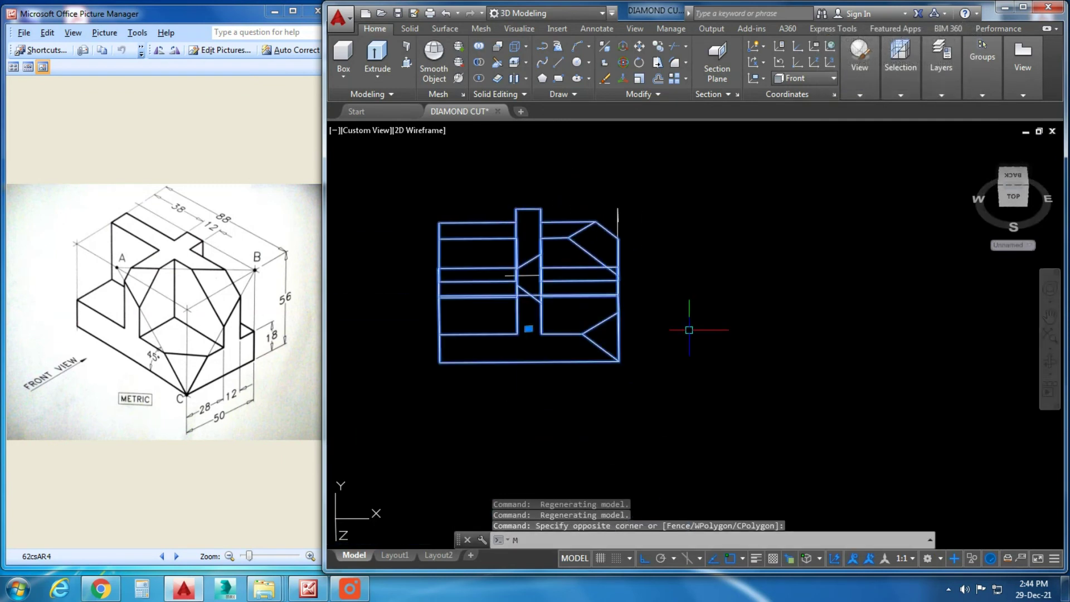
pyautogui.press('Return')
pyautogui.click(613, 415)
pyautogui.click(898, 412)
pyautogui.press('Escape')
# - Erase the two leftover construction lines
pyautogui.click(671, 393)
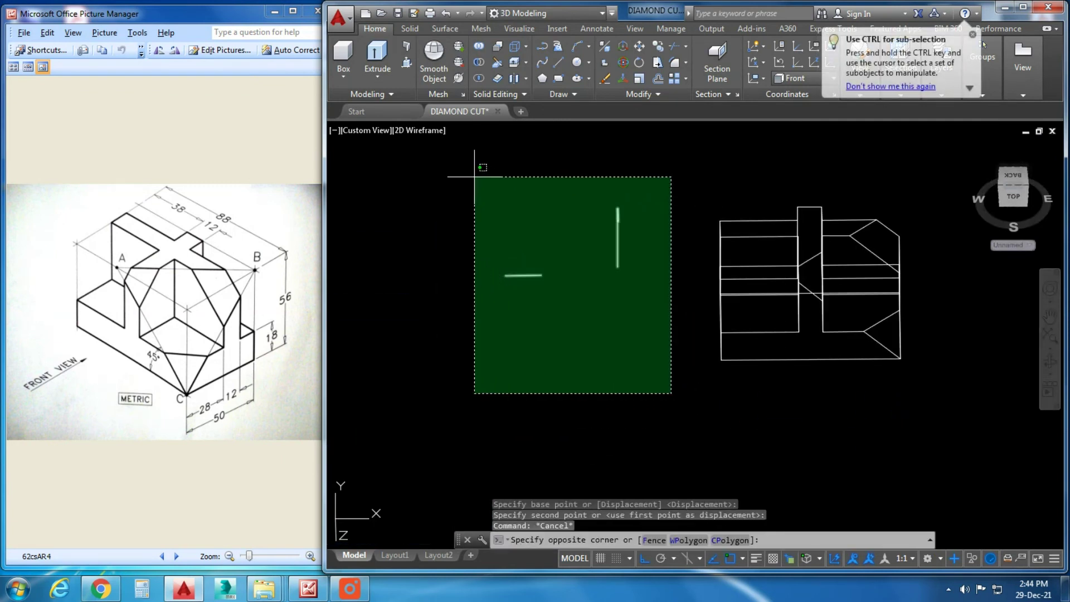
pyautogui.click(475, 177)
pyautogui.write('e')
pyautogui.press('Return')
pyautogui.keyDown('shift'); pyautogui.moveTo(585, 311); pyautogui.dragTo(712, 293, button='middle'); pyautogui.keyUp('shift')
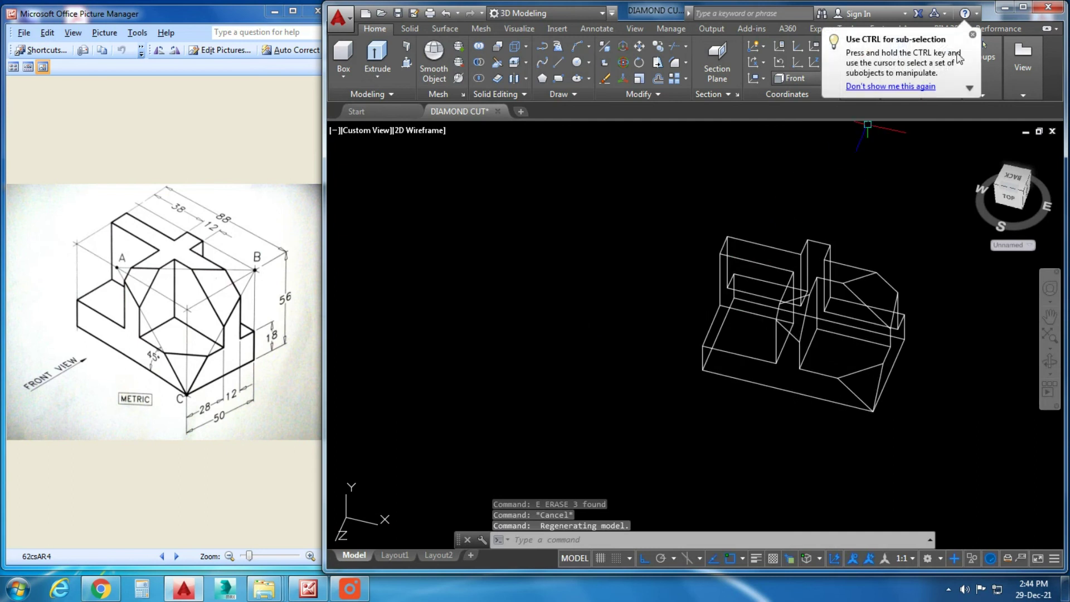
pyautogui.click(973, 35)
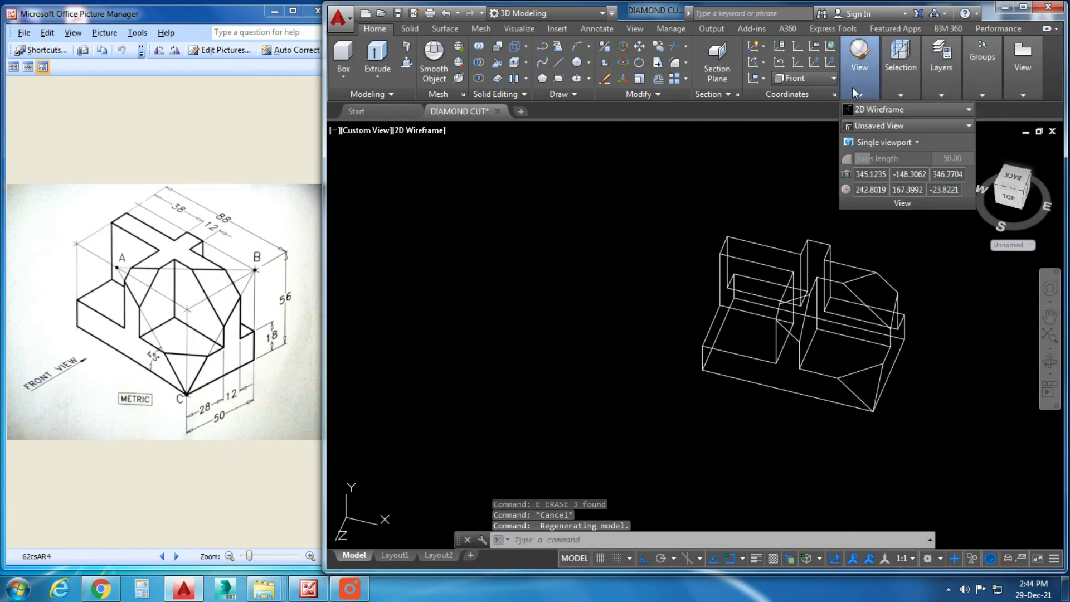
# - Show the solid in Shades of Gray visual style from the SE Isometric view
pyautogui.click(865, 110)
pyautogui.click(968, 192)
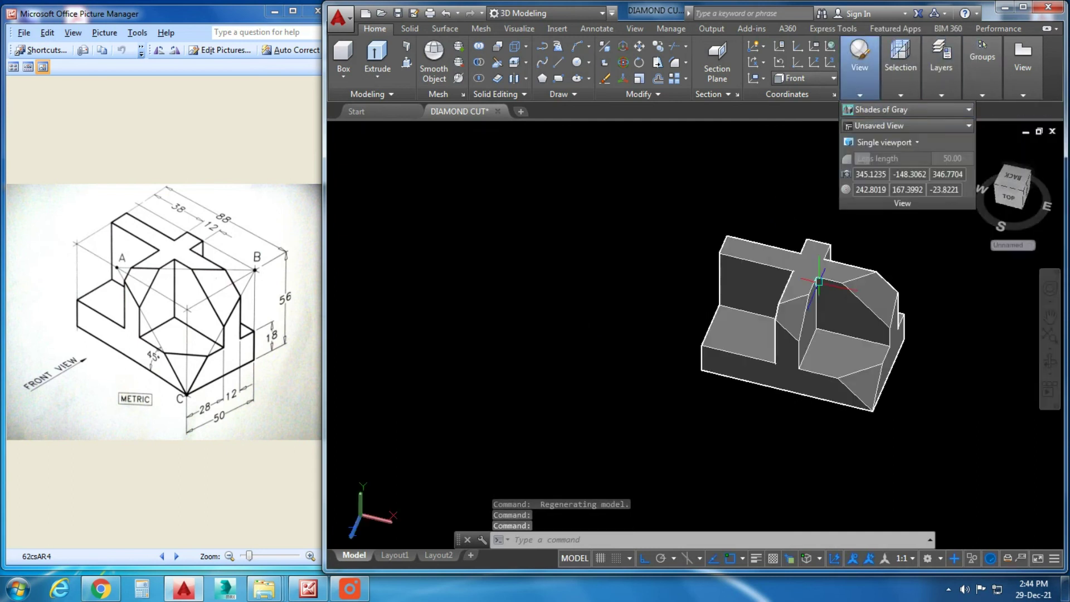
pyautogui.keyDown('shift'); pyautogui.moveTo(719, 344); pyautogui.dragTo(641, 335, button='middle'); pyautogui.keyUp('shift')
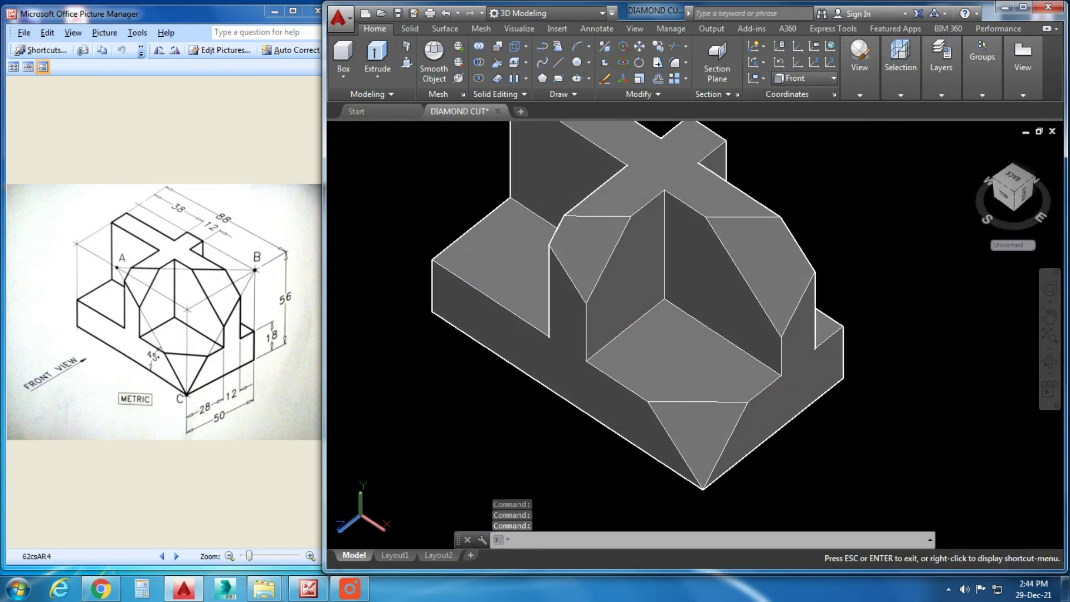
pyautogui.click(360, 129)
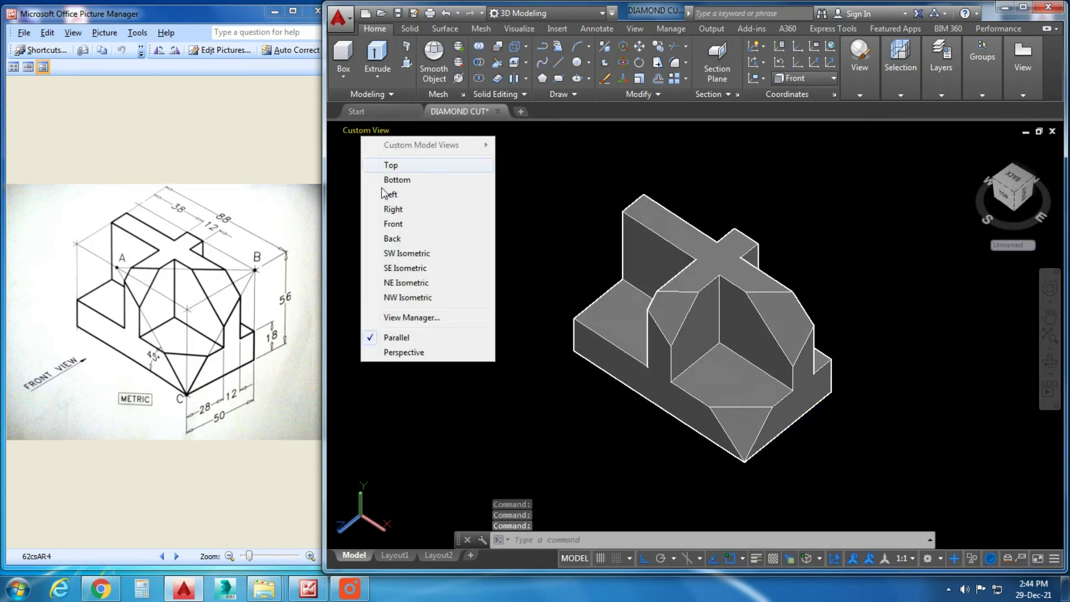
pyautogui.click(404, 268)
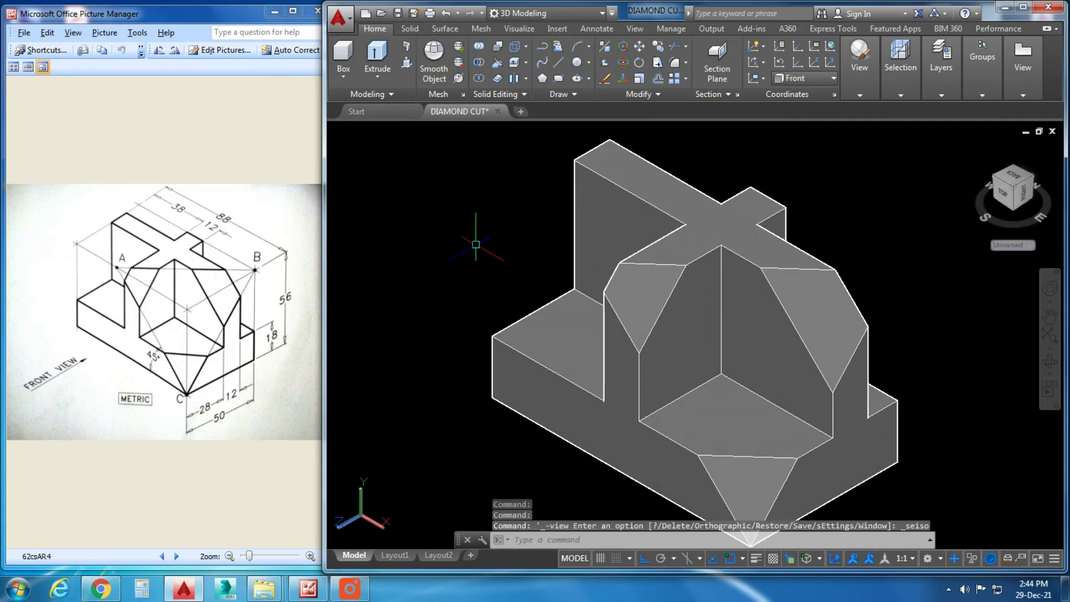
pyautogui.moveTo(467, 248); pyautogui.dragTo(488, 250, button='middle')
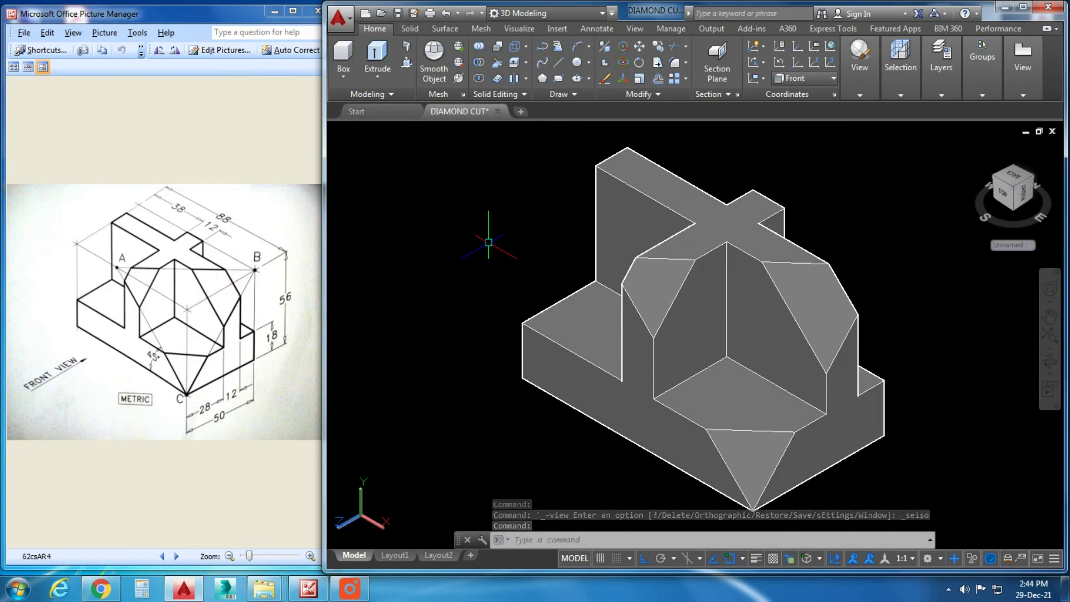
pyautogui.click(437, 227)
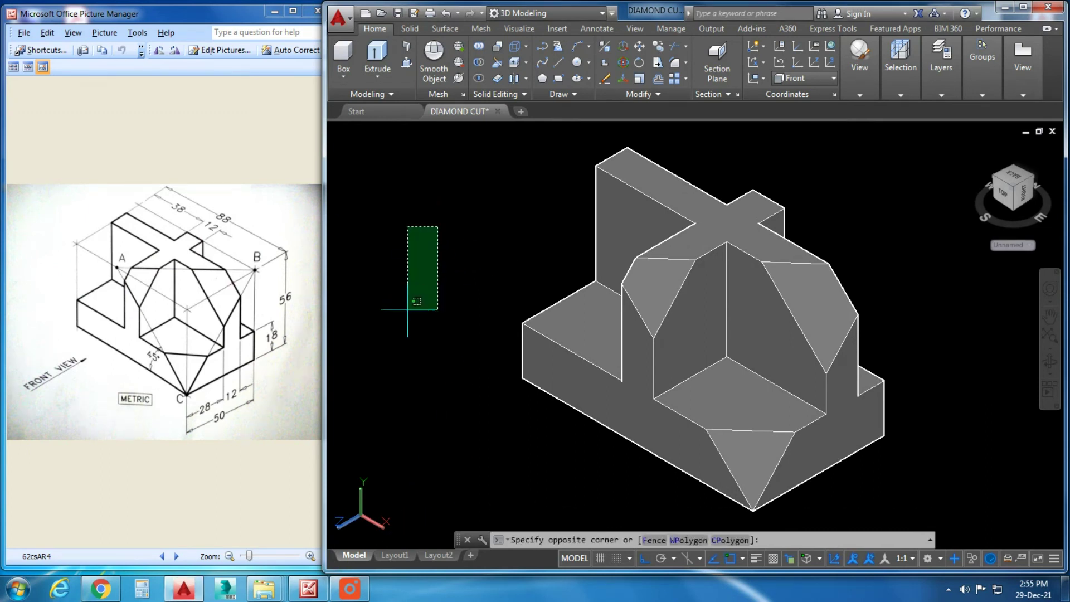
pyautogui.scroll(-4, 499, 285)
pyautogui.scroll(5, 549, 323)
pyautogui.scroll(-4, 549, 323)
pyautogui.scroll(1, 613, 335)
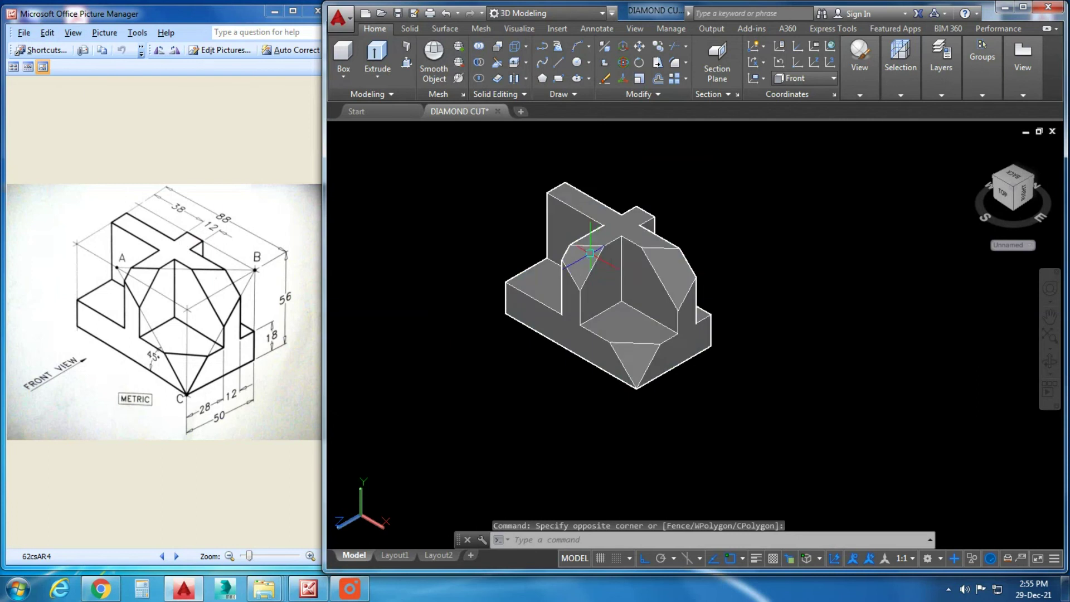
pyautogui.scroll(-1, 745, 358)
pyautogui.keyDown('shift'); pyautogui.moveTo(745, 357); pyautogui.dragTo(474, 370, button='middle'); pyautogui.keyUp('shift')
pyautogui.moveTo(681, 370)
pyautogui.keyDown('shift'); pyautogui.mouseDown(button='middle')
pyautogui.moveTo(717, 392)
pyautogui.moveTo(580, 420)
pyautogui.moveTo(538, 420)
pyautogui.moveTo(485, 379)
pyautogui.moveTo(592, 382)
pyautogui.moveTo(625, 424)
pyautogui.mouseUp(button='middle'); pyautogui.keyUp('shift')
pyautogui.scroll(3, 625, 334)
pyautogui.scroll(-3, 625, 333)
pyautogui.moveTo(626, 333)
pyautogui.keyDown('shift'); pyautogui.mouseDown(button='middle')
pyautogui.moveTo(613, 284)
pyautogui.moveTo(540, 310)
pyautogui.moveTo(470, 303)
pyautogui.moveTo(497, 194)
pyautogui.mouseUp(button='middle'); pyautogui.keyUp('shift')
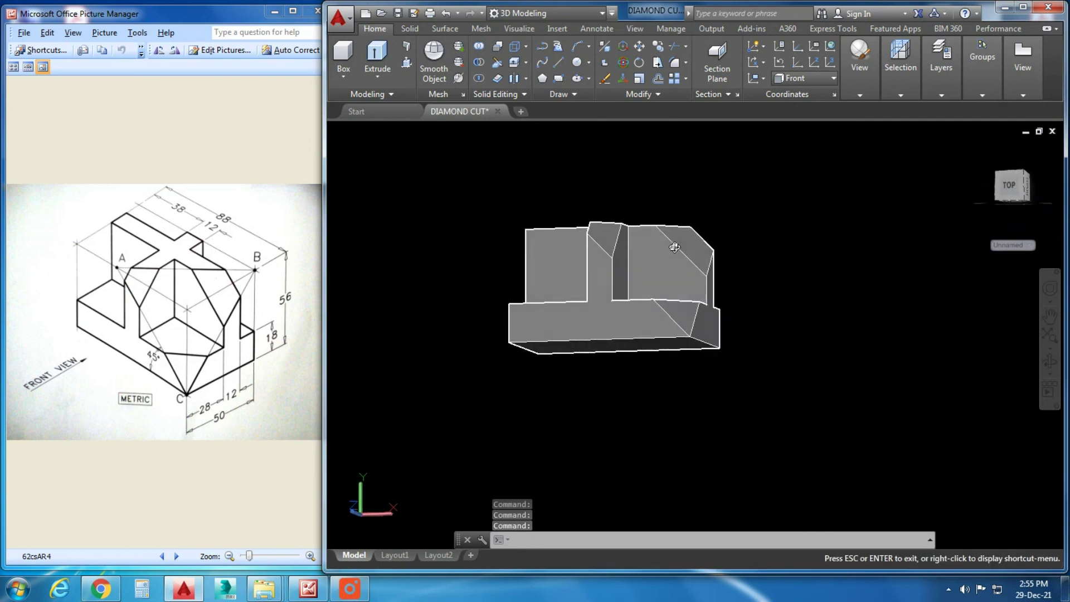
pyautogui.keyDown('shift'); pyautogui.moveTo(783, 342); pyautogui.dragTo(815, 374, button='middle'); pyautogui.keyUp('shift')
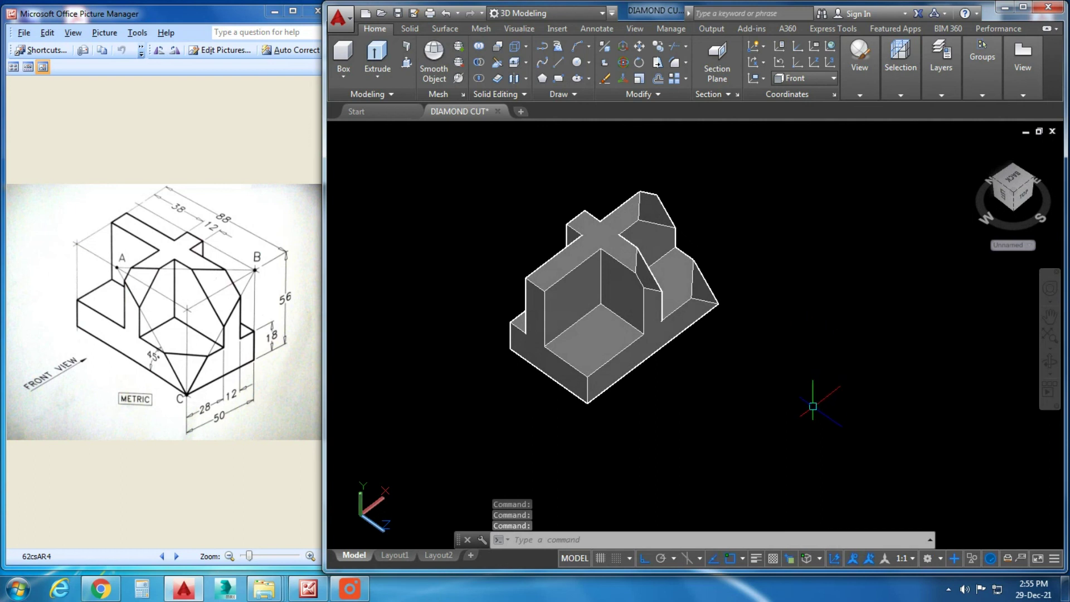